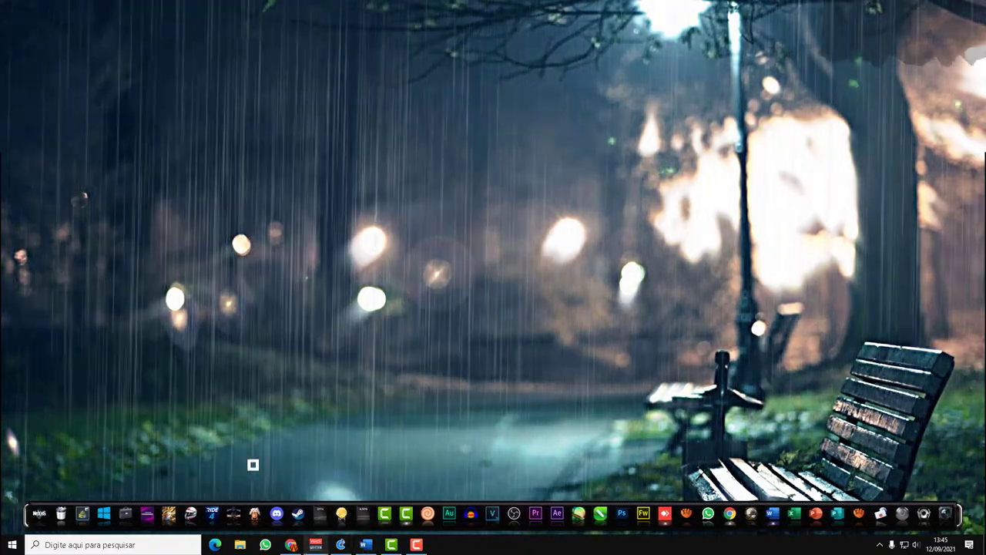
# Step: Open Chrome on the Vagalume 'My Heart Will Go On (tradução)' lyrics page
pyautogui.click(293, 545)
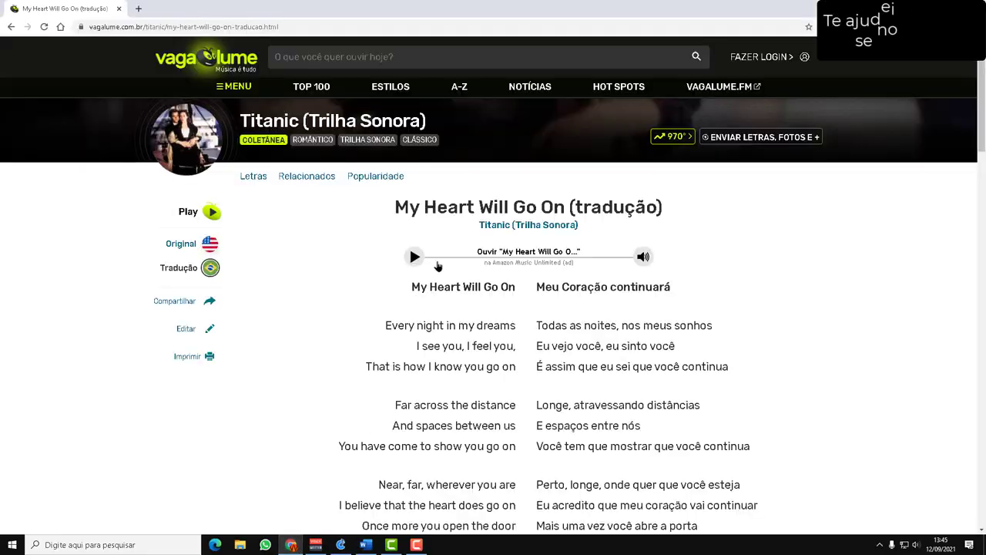
# Step: Select and copy the English lyrics column of My Heart Will Go On from Vagalume
pyautogui.scroll(-2, 493, 224)
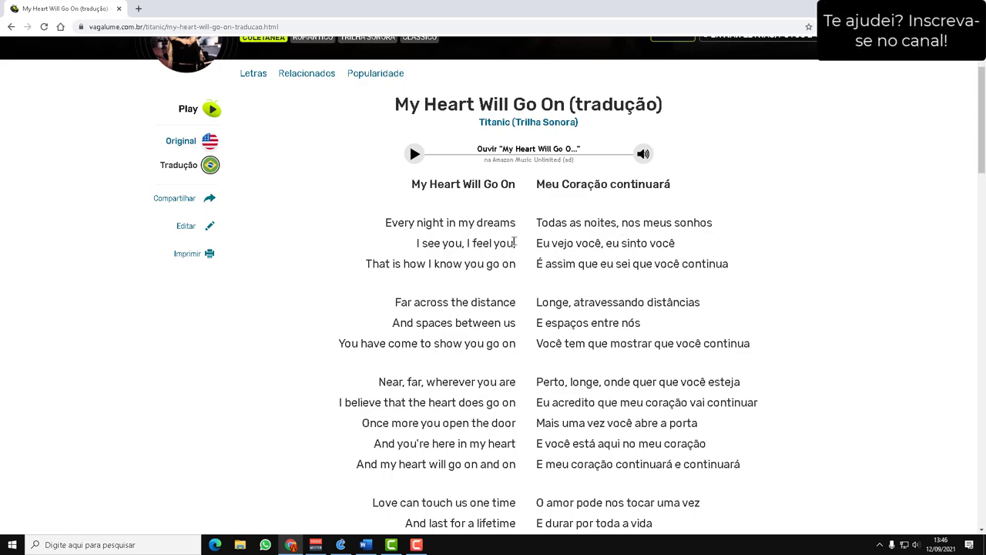
pyautogui.scroll(2, 563, 258)
pyautogui.scroll(-2, 713, 264)
pyautogui.scroll(2, 630, 242)
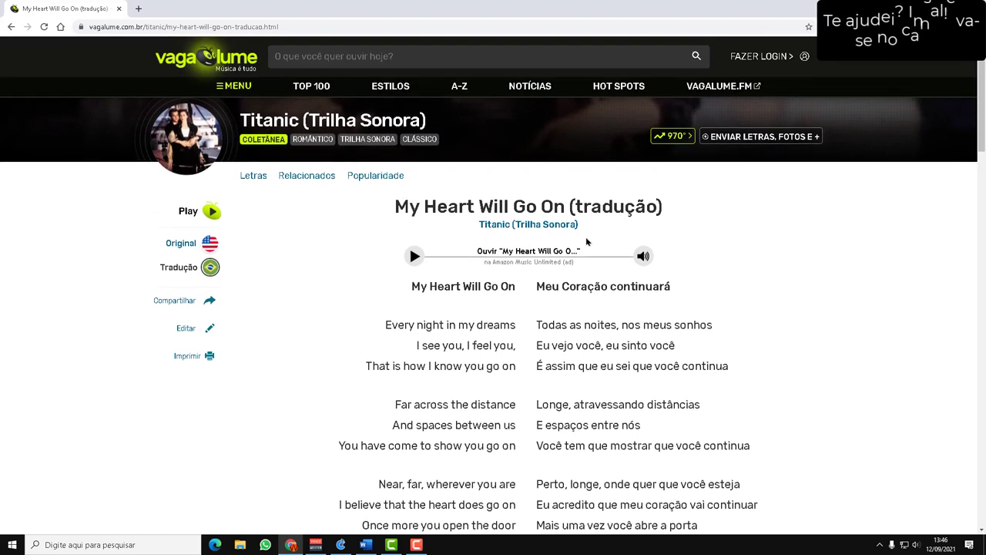
pyautogui.scroll(-2, 446, 288)
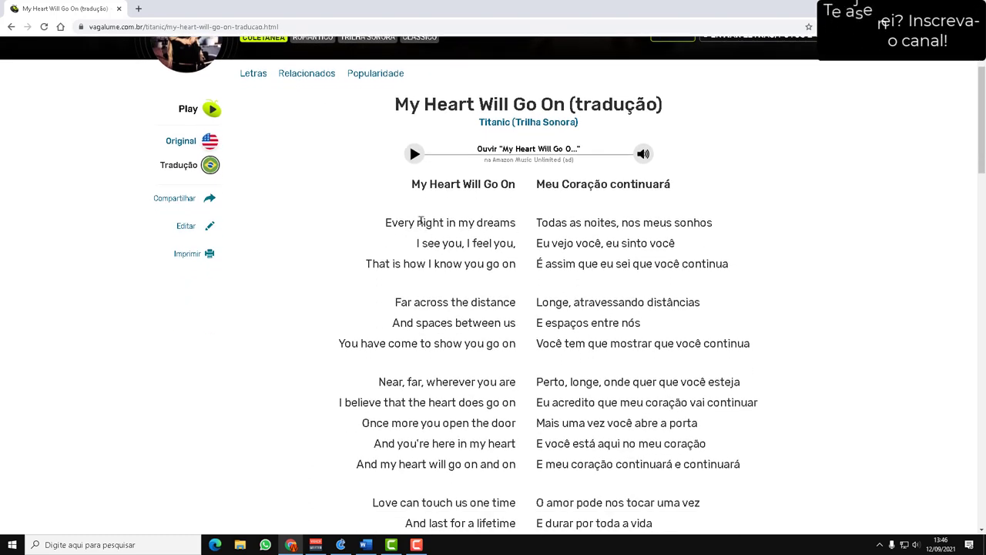
pyautogui.moveTo(411, 184)
pyautogui.mouseDown()
pyautogui.moveTo(462, 186)
pyautogui.moveTo(490, 318)
pyautogui.moveTo(511, 302)
pyautogui.mouseUp()
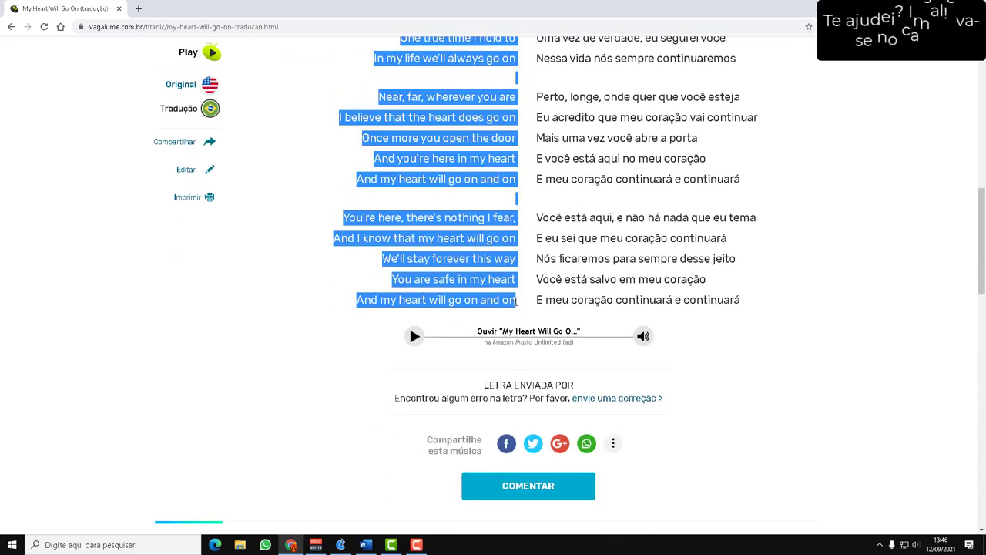
pyautogui.rightClick(509, 302)
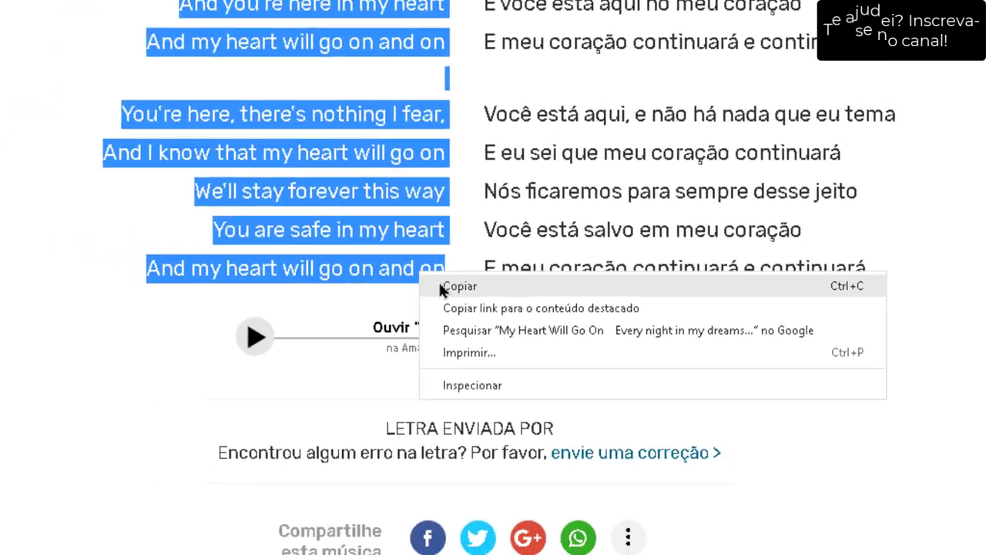
pyautogui.click(395, 275)
# Step: Insert a Caixa de Texto Simples into the blank Word document
pyautogui.click(369, 547)
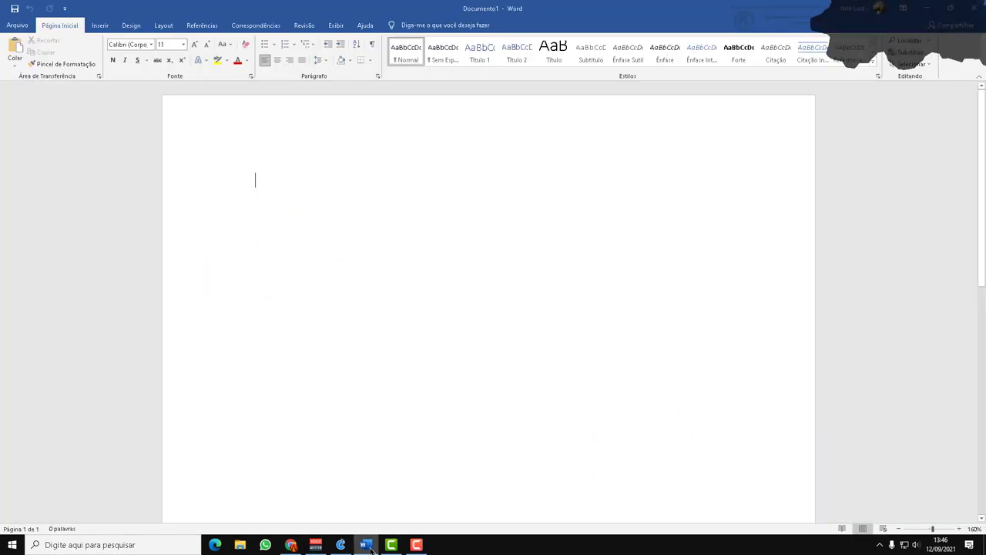
pyautogui.rightClick(284, 175)
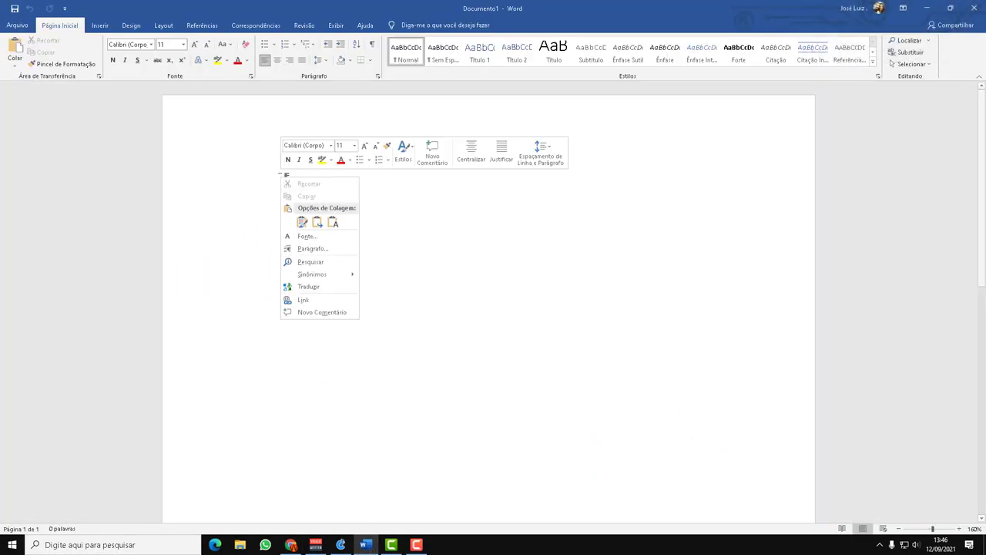
pyautogui.click(480, 246)
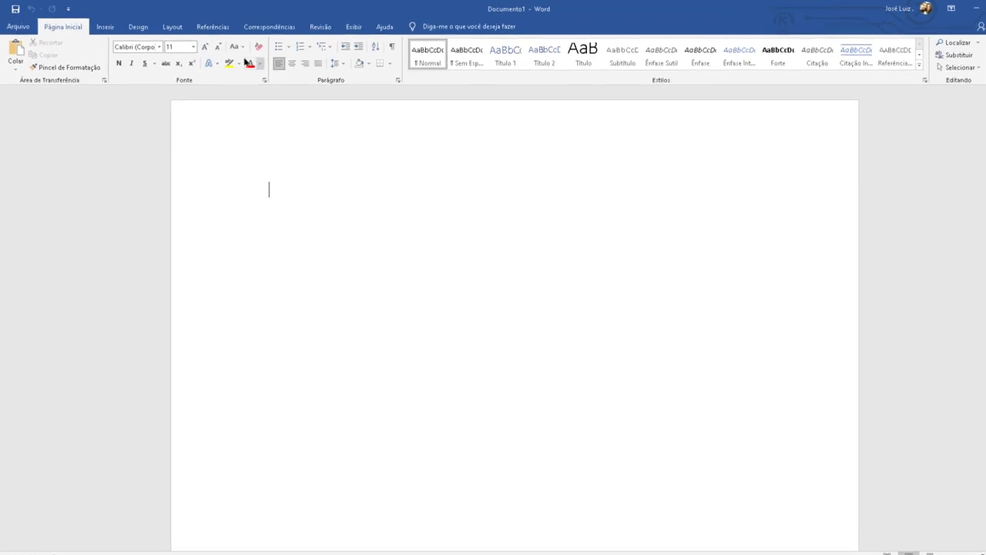
pyautogui.click(99, 27)
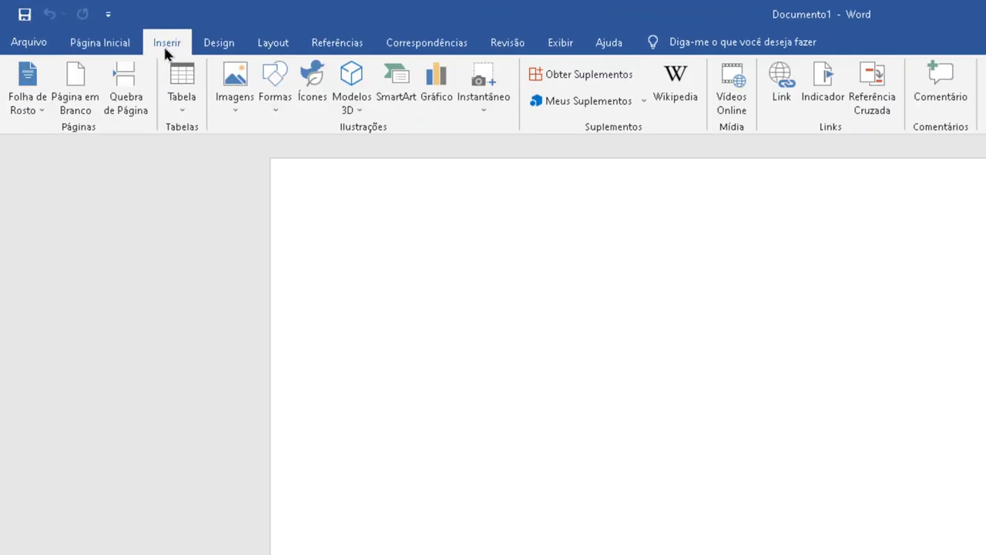
pyautogui.click(768, 129)
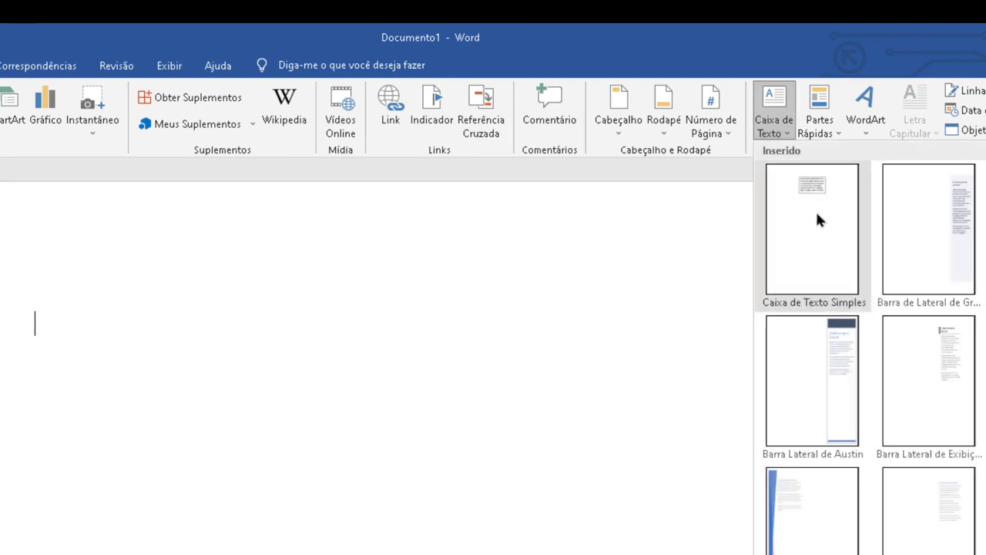
pyautogui.click(819, 221)
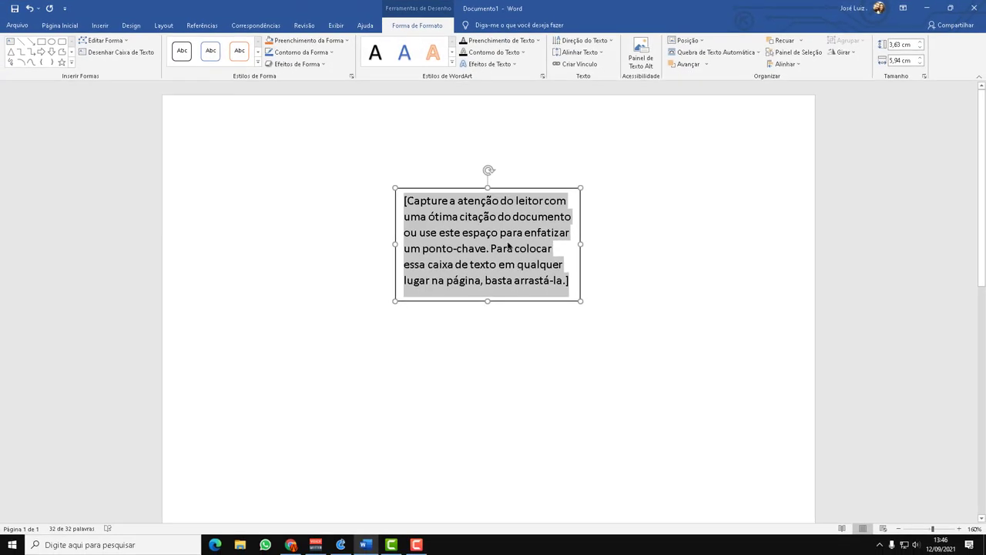
# Step: Paste the English lyrics into the box as plain text and move it to the page's left
pyautogui.rightClick(509, 246)
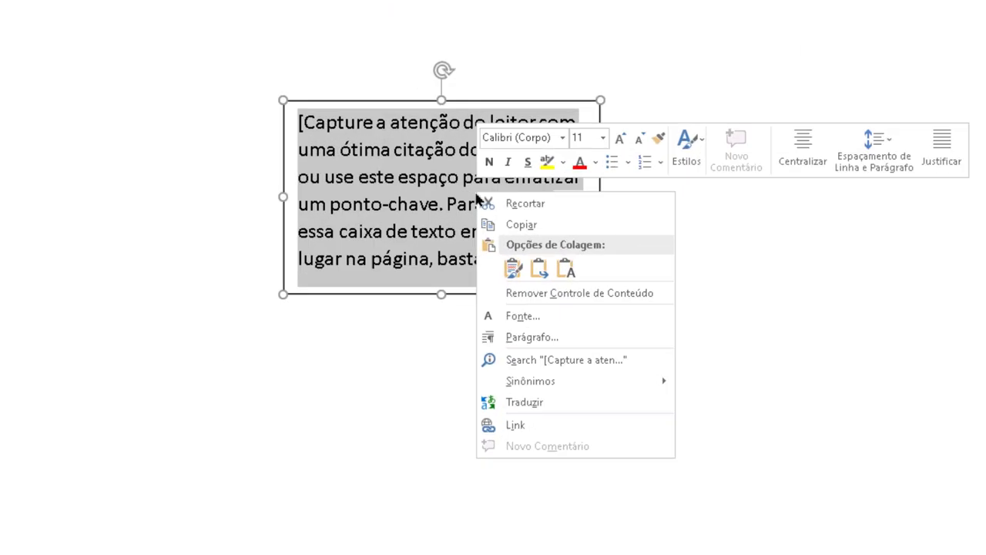
pyautogui.click(573, 268)
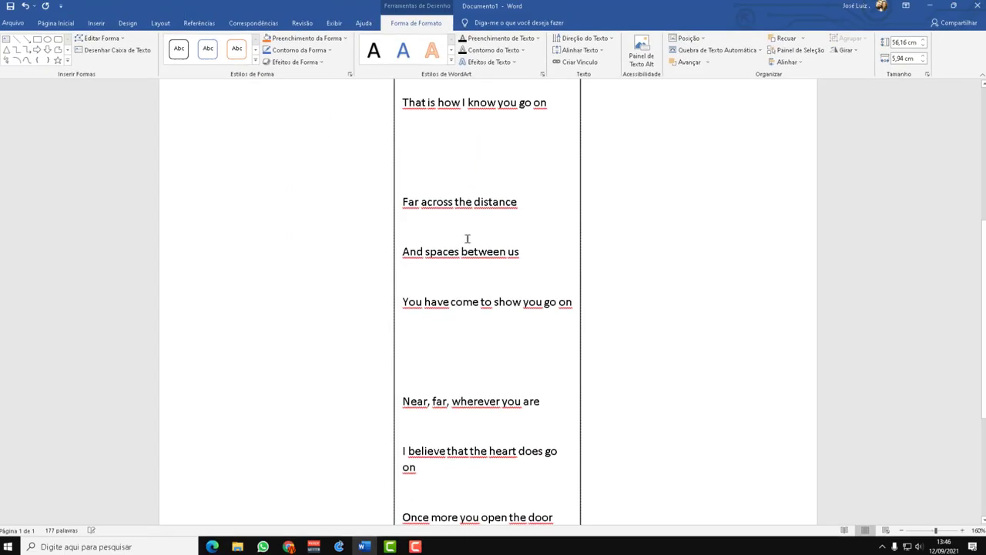
pyautogui.scroll(5, 467, 231)
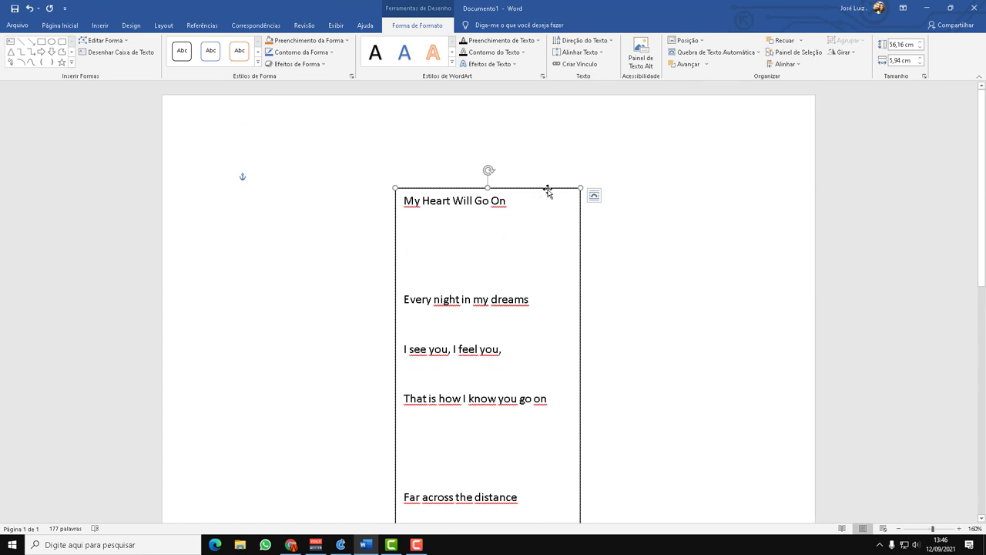
pyautogui.moveTo(547, 190); pyautogui.dragTo(370, 235)
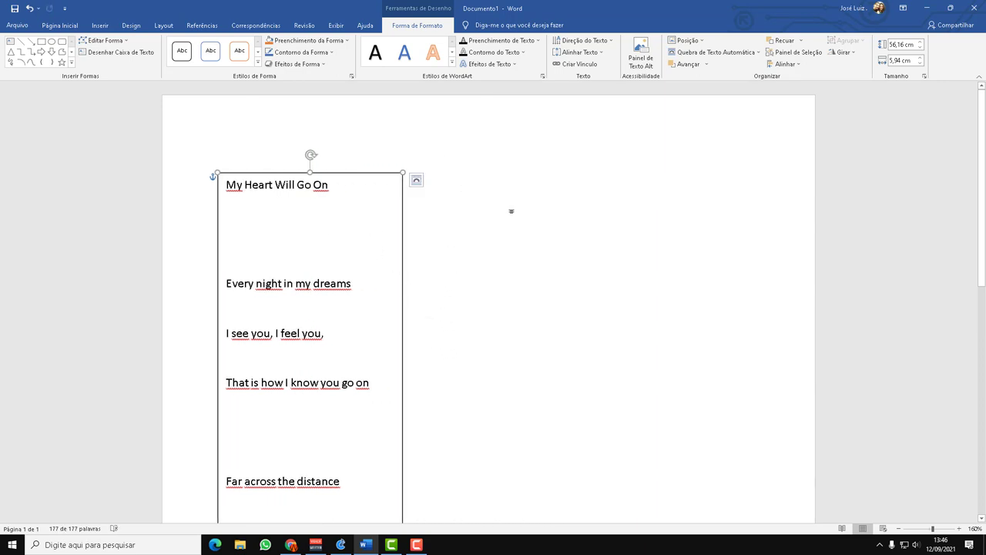
pyautogui.click(527, 187)
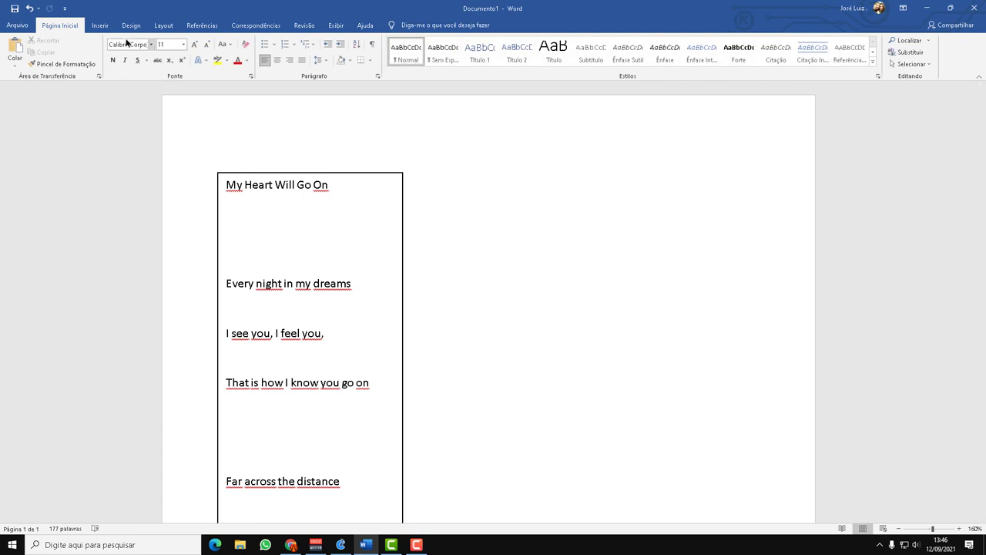
pyautogui.click(101, 26)
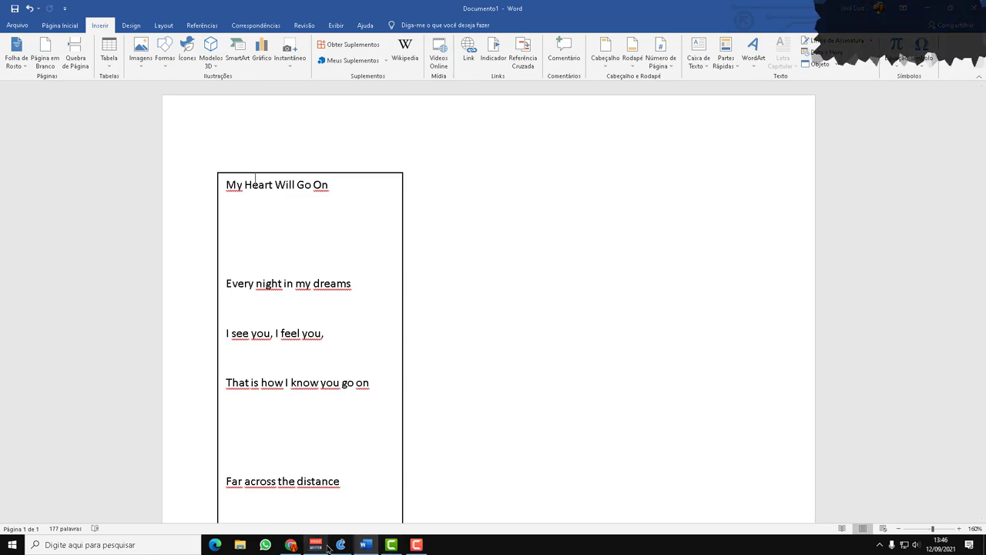
# Step: Highlight the Portuguese translation lines on the Vagalume page, then return to Documento1
pyautogui.click(300, 541)
pyautogui.scroll(3, 532, 250)
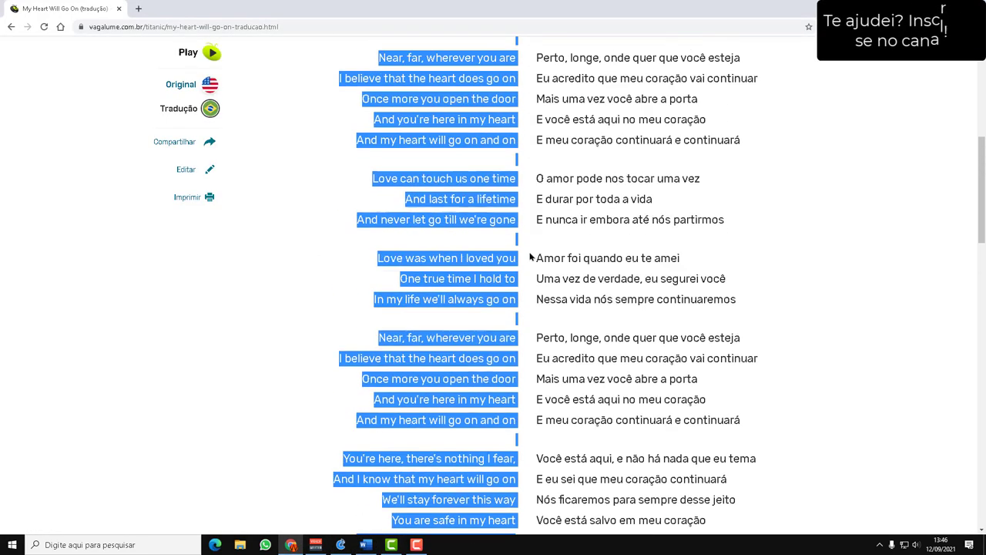
pyautogui.scroll(4, 535, 253)
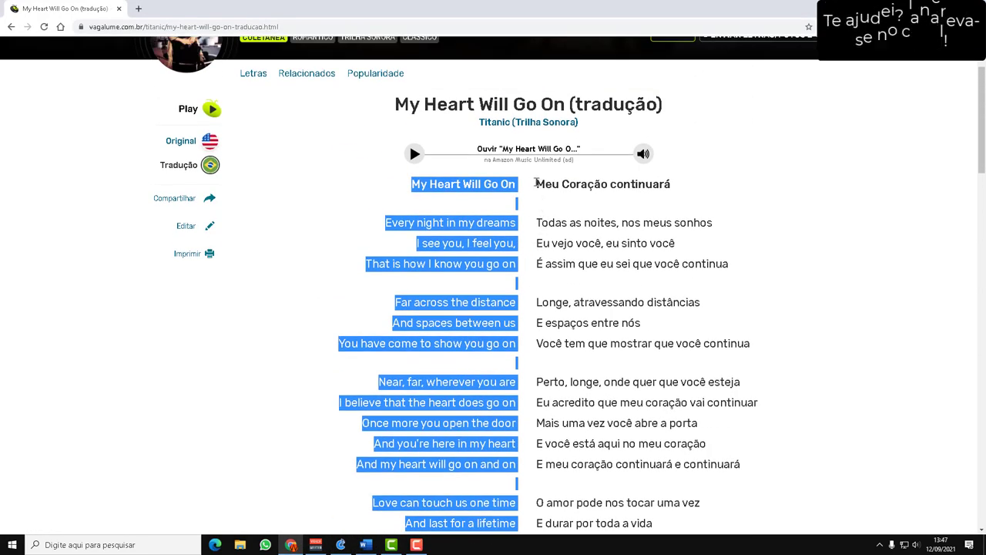
pyautogui.moveTo(537, 183)
pyautogui.mouseDown()
pyautogui.moveTo(624, 321)
pyautogui.moveTo(742, 406)
pyautogui.mouseUp()
pyautogui.hotkey('ctrl', 'c')
pyautogui.scroll(-2, 624, 322)
pyautogui.scroll(-2, 624, 322)
pyautogui.scroll(-2, 624, 322)
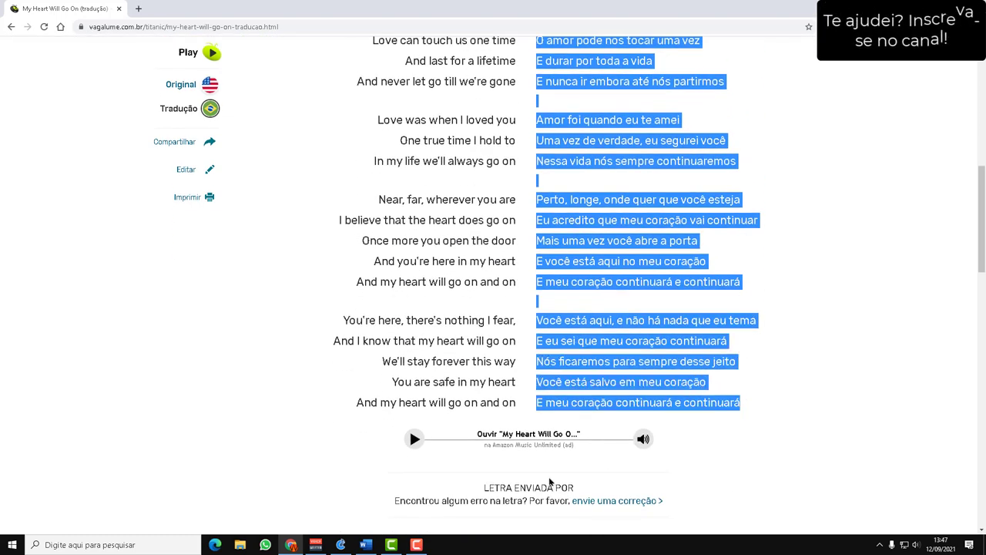
pyautogui.click(366, 545)
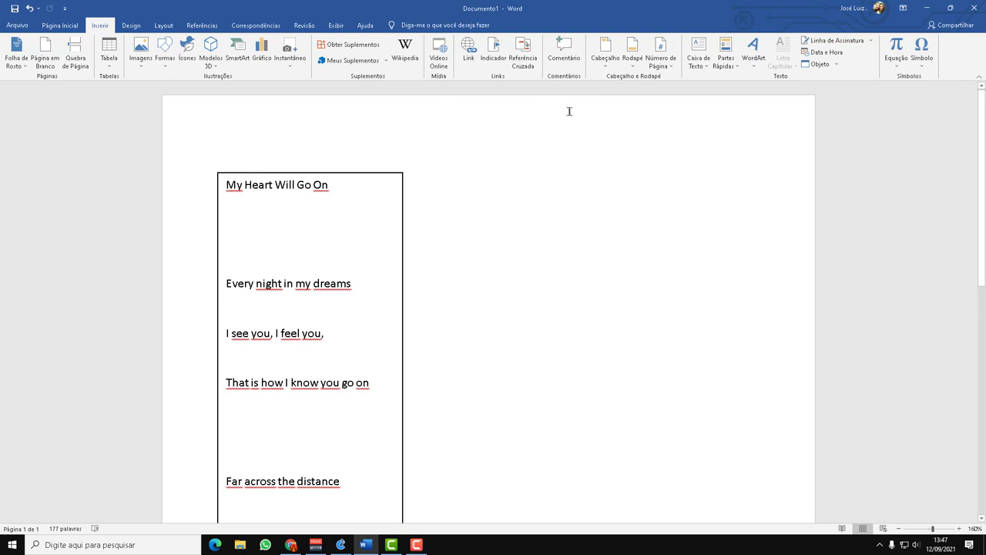
# Step: Add a second text box with the Portuguese translation, its top aligned to the English box
pyautogui.click(701, 61)
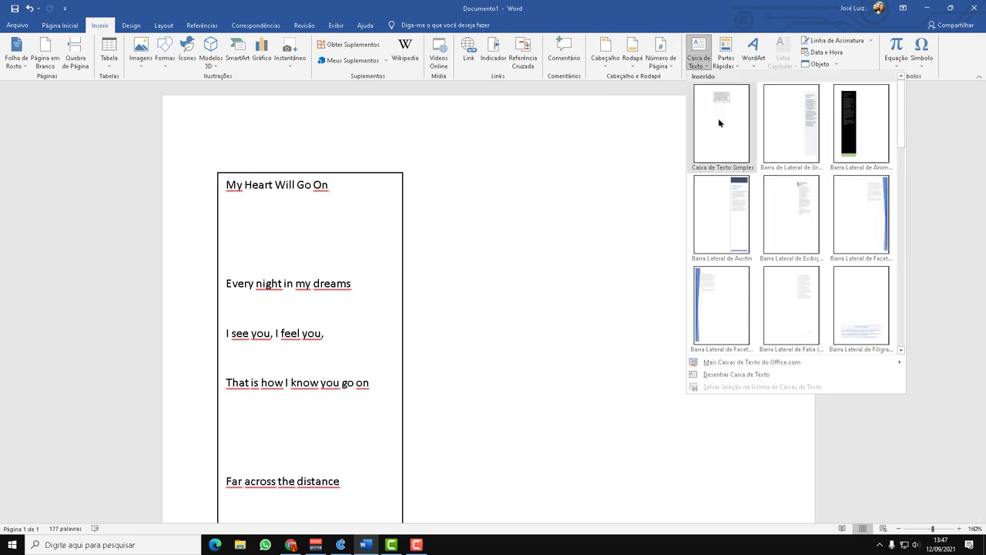
pyautogui.click(718, 118)
pyautogui.rightClick(495, 243)
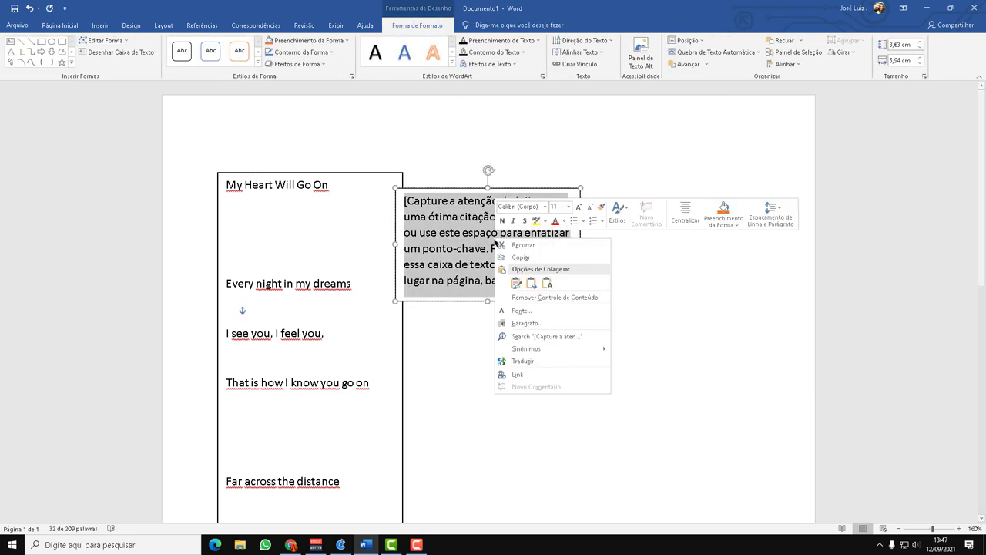
pyautogui.click(548, 284)
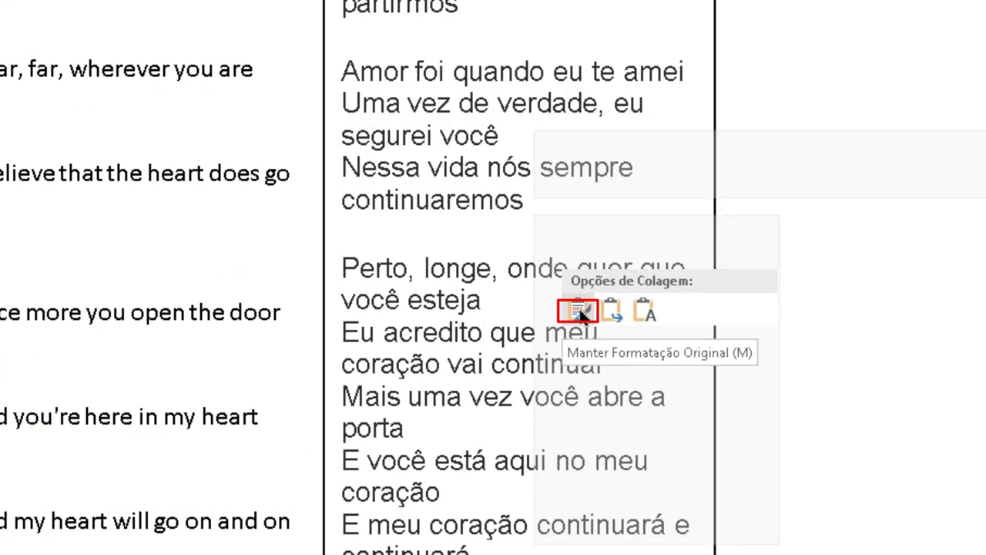
pyautogui.click(581, 311)
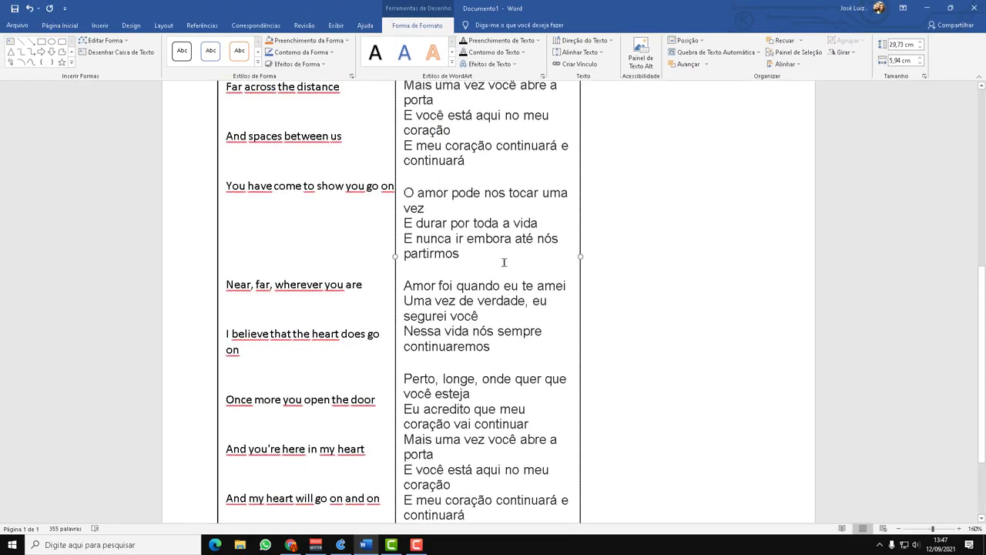
pyautogui.scroll(5, 504, 263)
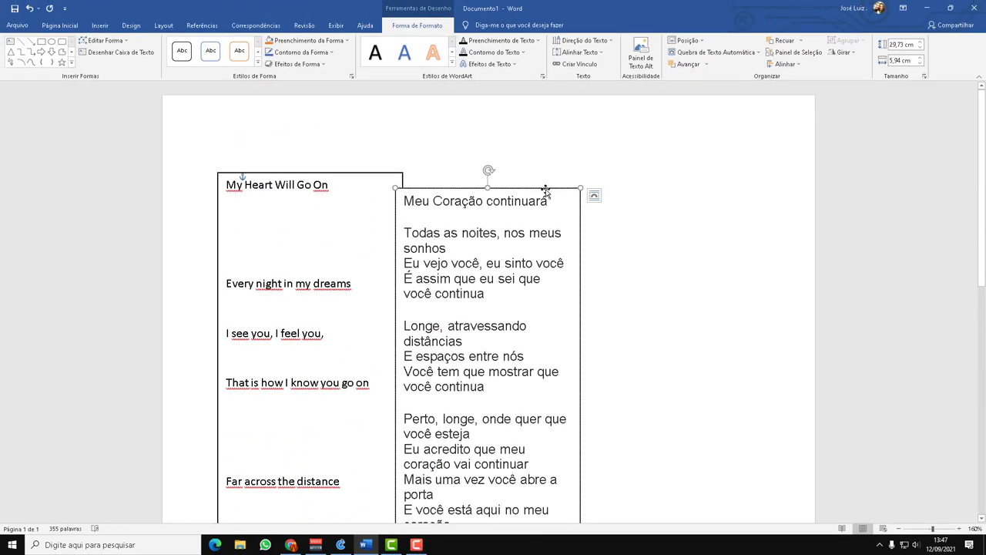
pyautogui.moveTo(545, 190)
pyautogui.mouseDown()
pyautogui.moveTo(729, 171)
pyautogui.moveTo(637, 282)
pyautogui.mouseUp()
# Step: Shift the Portuguese translation box further right, leaving a clear gap beside the English lyrics
pyautogui.click(714, 166)
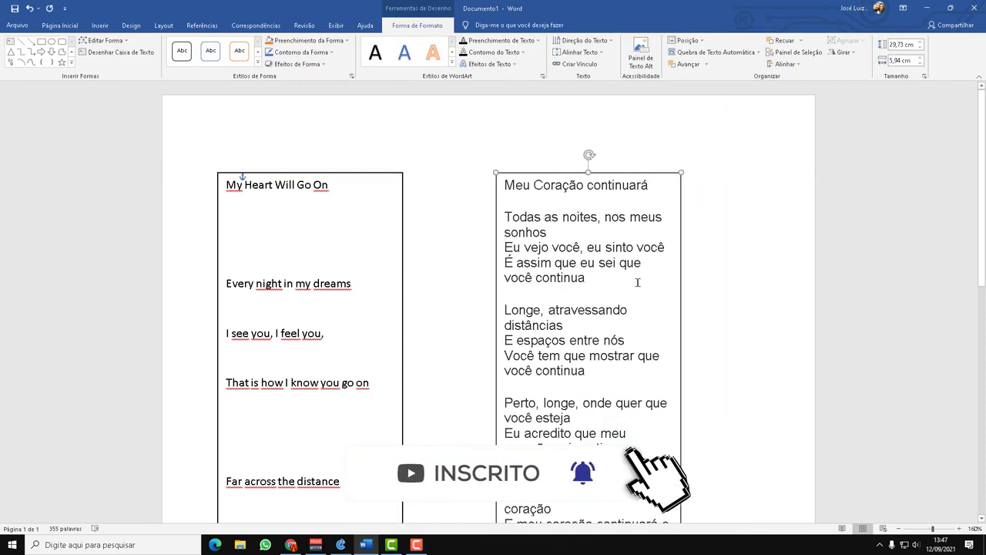
pyautogui.moveTo(505, 350); pyautogui.dragTo(518, 351)
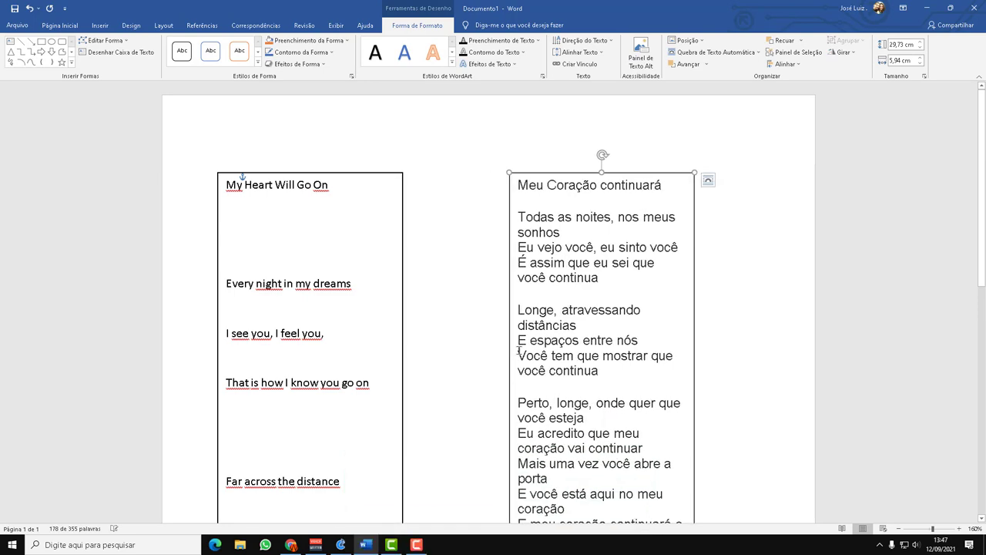
pyautogui.scroll(-3, 518, 350)
pyautogui.scroll(-2, 518, 350)
pyautogui.scroll(1, 520, 343)
pyautogui.scroll(-2, 521, 338)
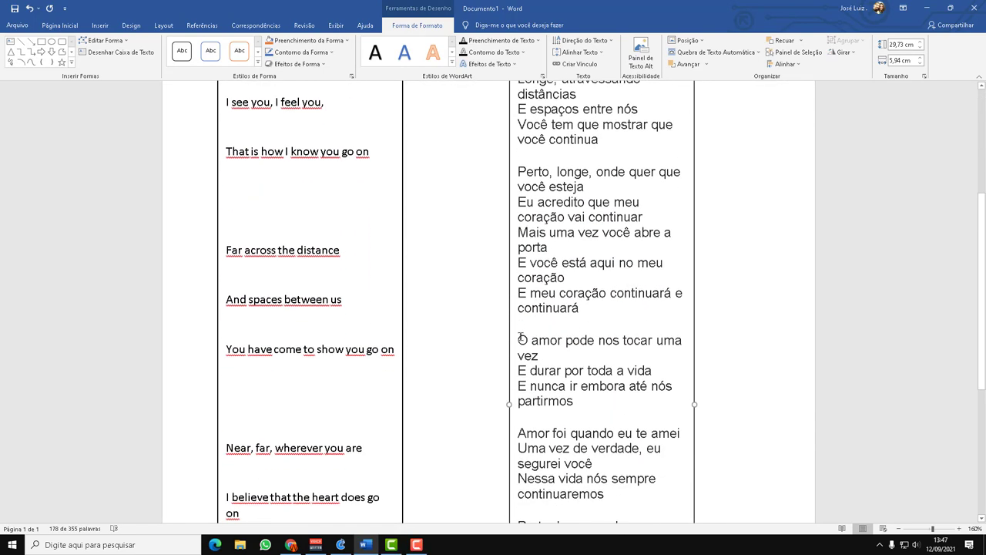
pyautogui.scroll(-1, 521, 337)
pyautogui.scroll(-6, 521, 337)
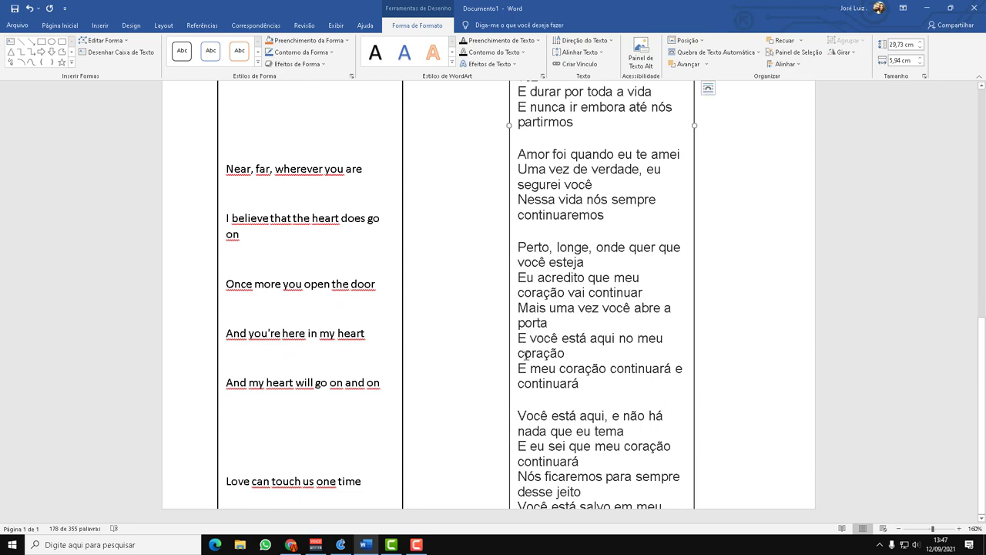
pyautogui.scroll(3, 526, 355)
pyautogui.scroll(6, 540, 343)
pyautogui.scroll(4, 555, 331)
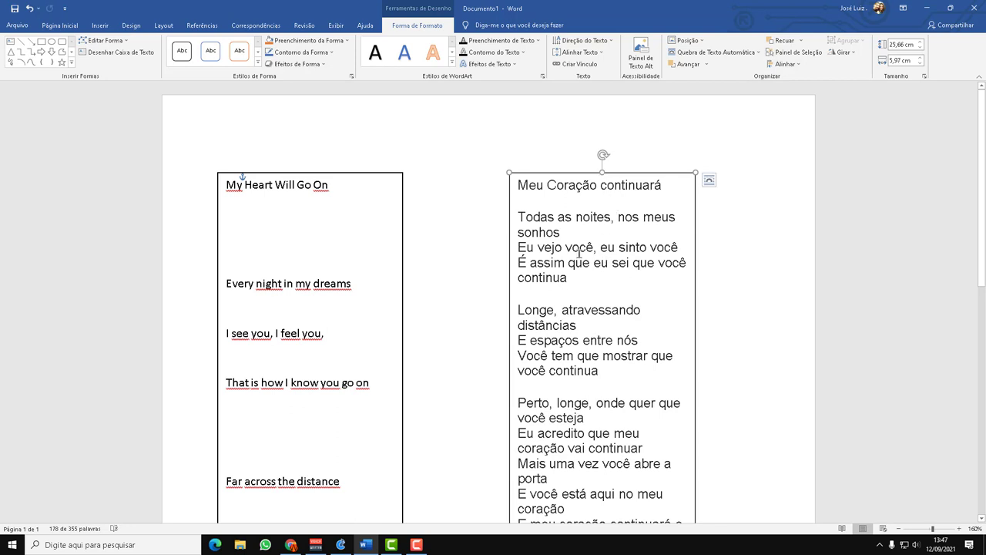
pyautogui.moveTo(511, 259)
pyautogui.mouseDown()
pyautogui.moveTo(618, 277)
pyautogui.moveTo(562, 279)
pyautogui.mouseUp()
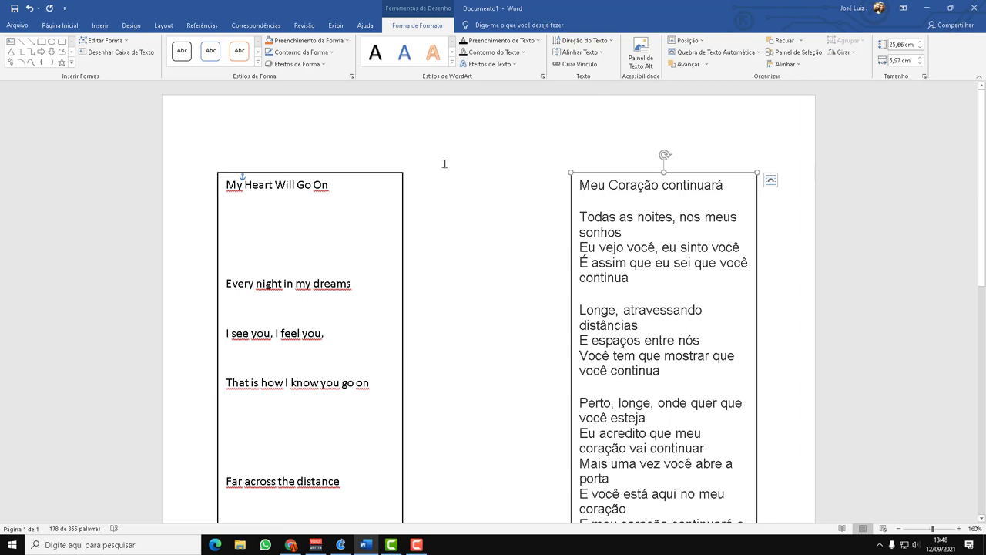
pyautogui.click(499, 223)
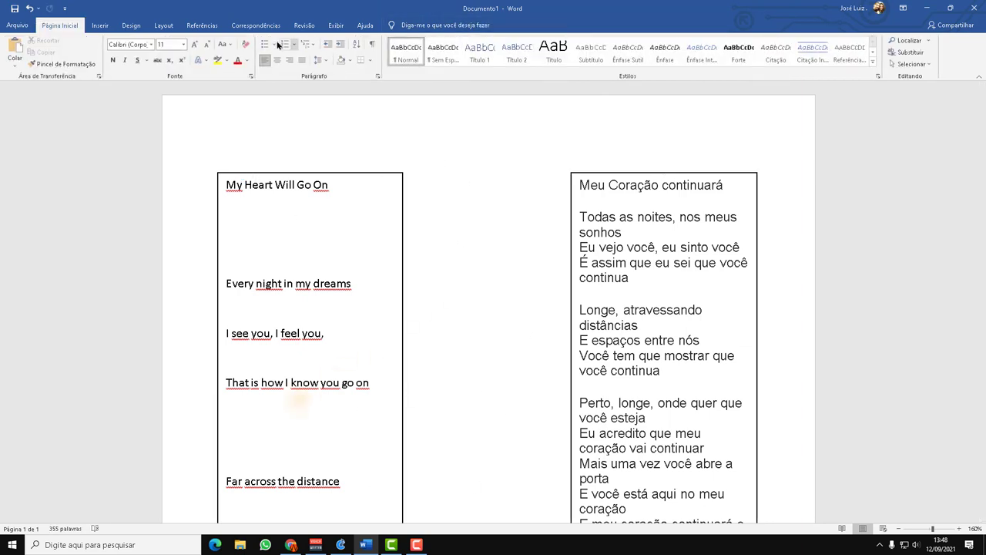
pyautogui.click(100, 25)
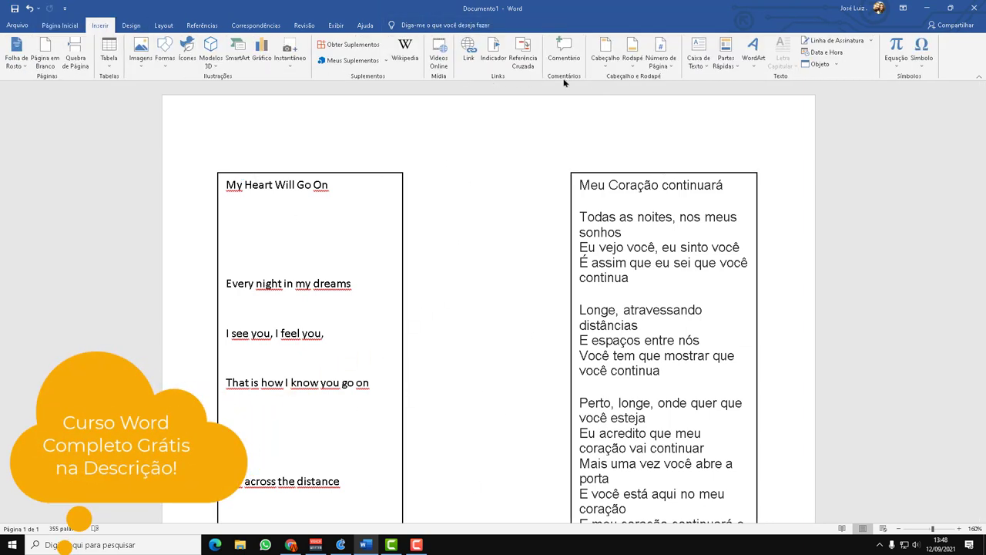
pyautogui.click(698, 54)
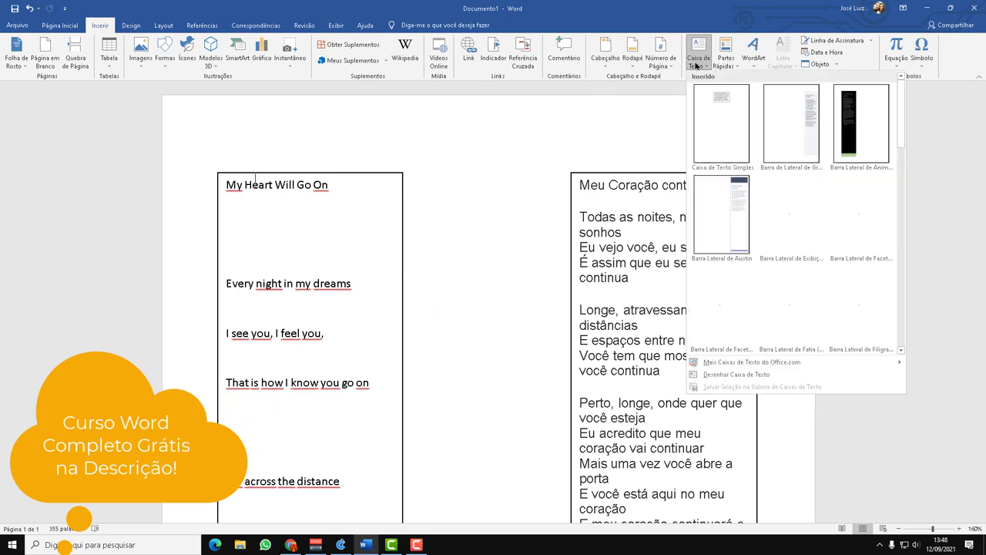
pyautogui.click(732, 119)
pyautogui.write('gg')
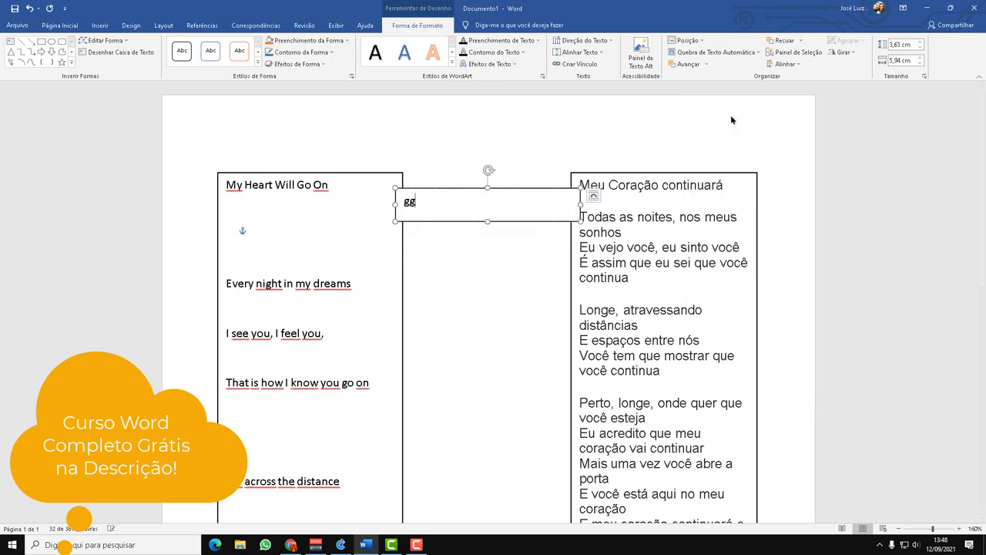
pyautogui.write('jhgjg')
pyautogui.click(501, 247)
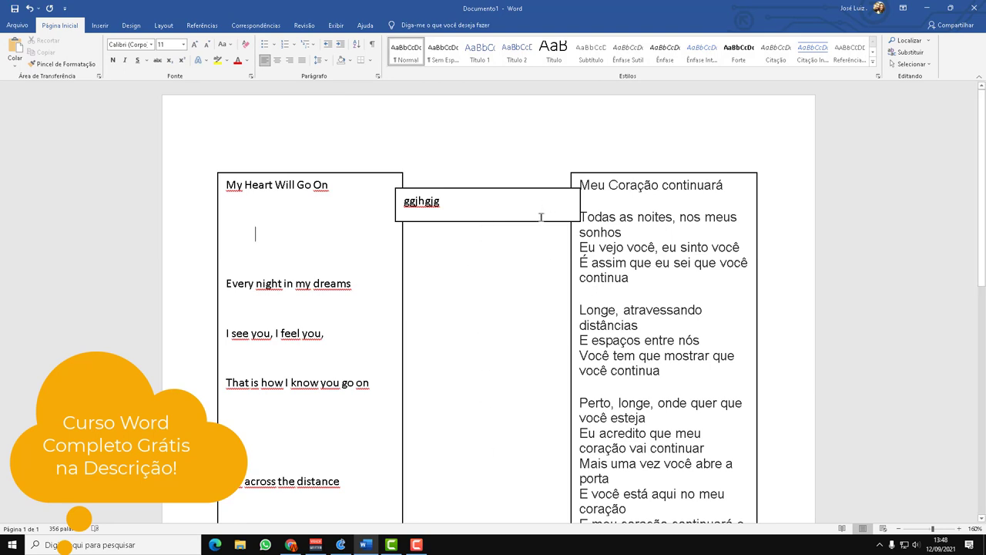
pyautogui.moveTo(541, 221)
pyautogui.mouseDown()
pyautogui.moveTo(513, 443)
pyautogui.moveTo(578, 315)
pyautogui.mouseUp()
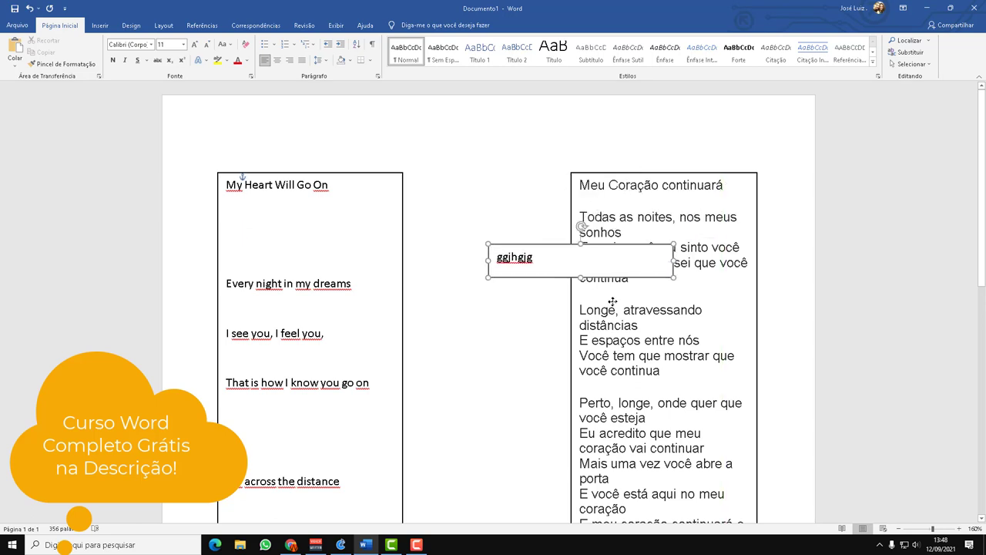
pyautogui.click(578, 316)
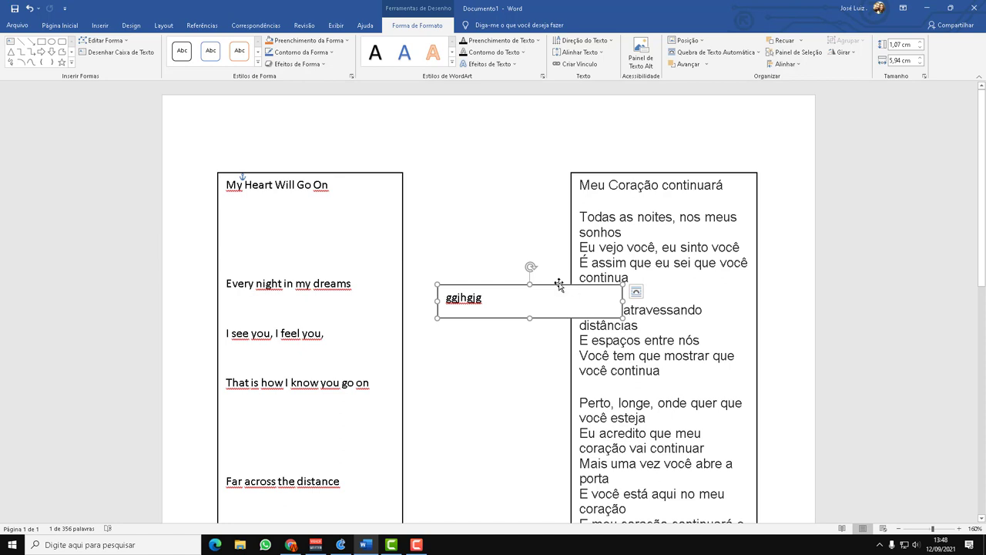
pyautogui.press('Delete')
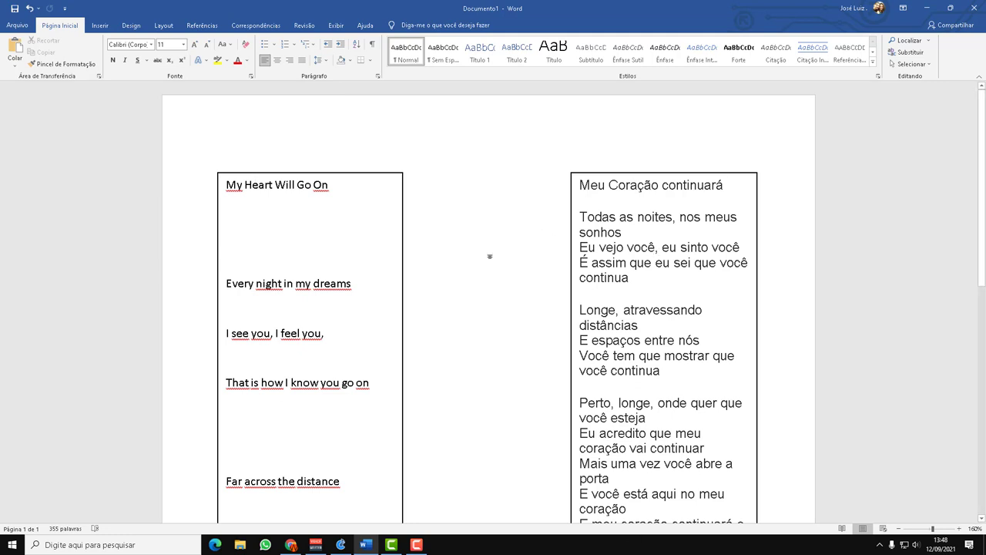
# Step: Fill the English lyrics box with orange
pyautogui.scroll(-3, 539, 247)
pyautogui.scroll(3, 467, 218)
pyautogui.click(386, 172)
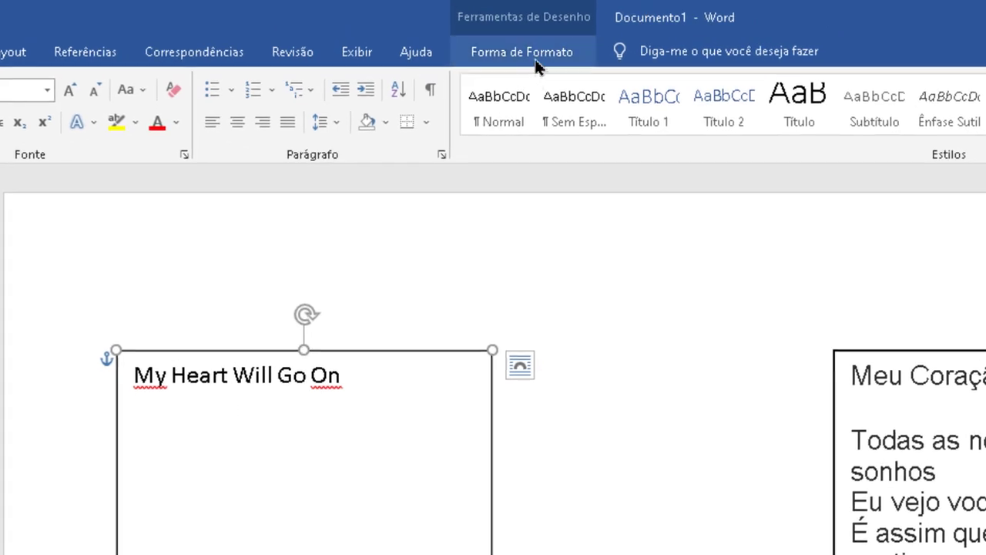
pyautogui.click(537, 60)
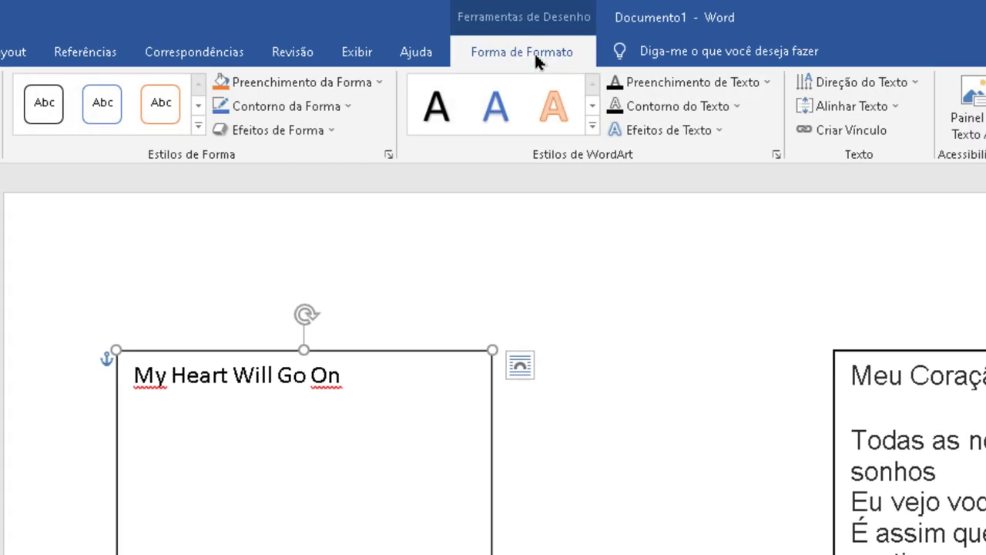
pyautogui.click(335, 88)
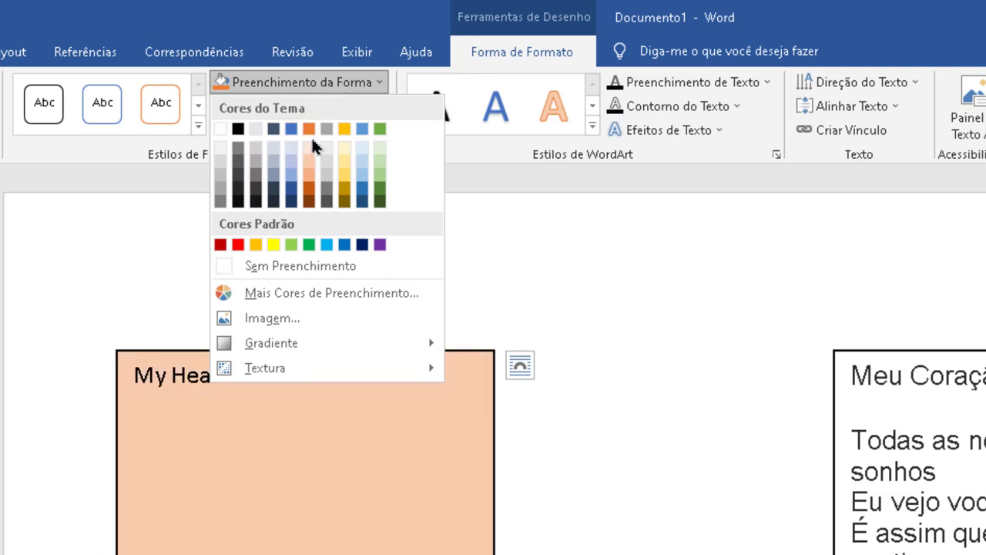
pyautogui.click(311, 129)
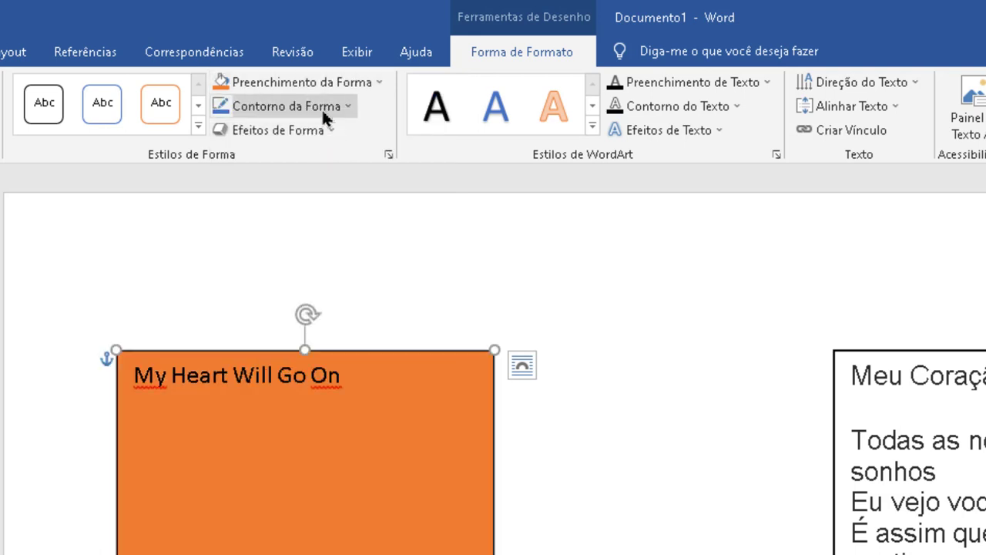
# Step: Give the English lyrics box a blue, 3 pt, dashed outline
pyautogui.click(321, 108)
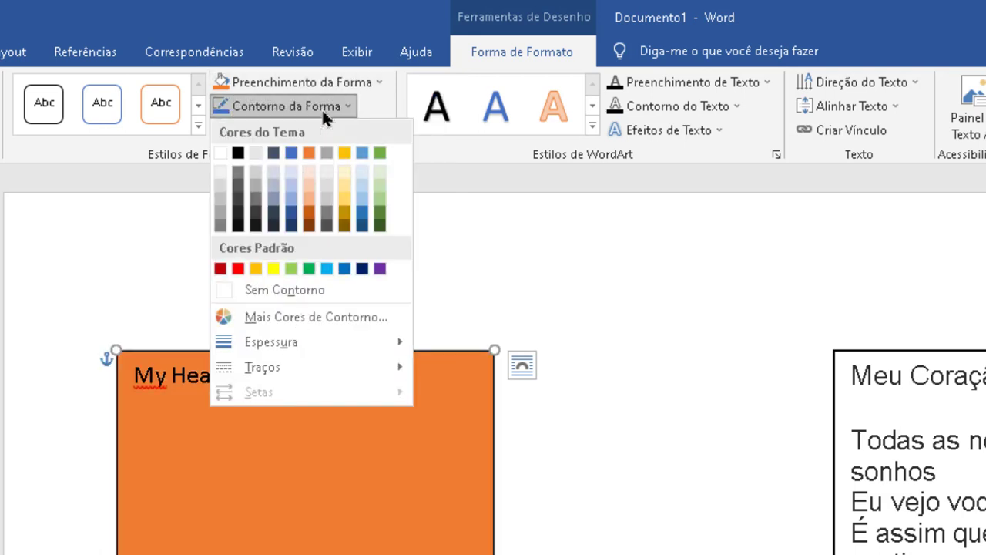
pyautogui.click(291, 156)
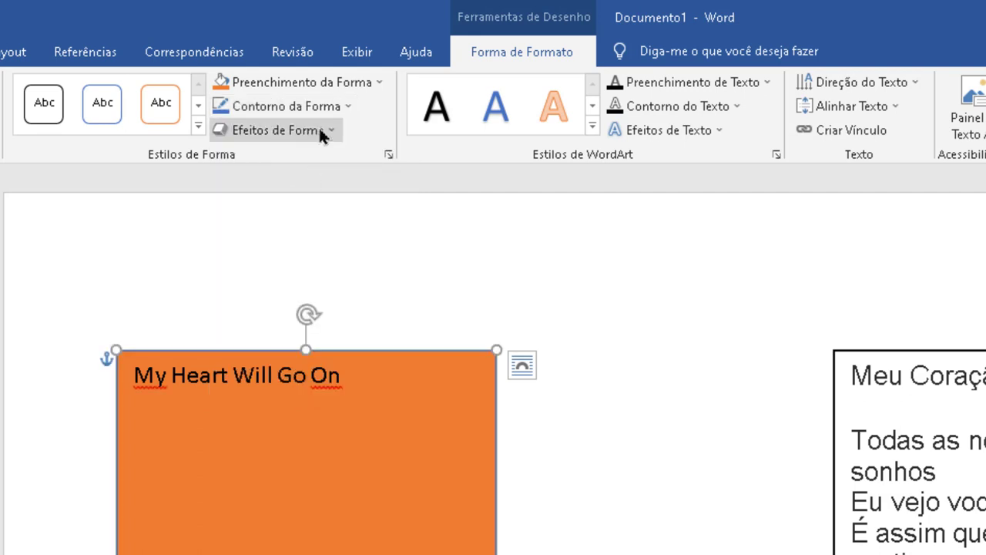
pyautogui.click(339, 109)
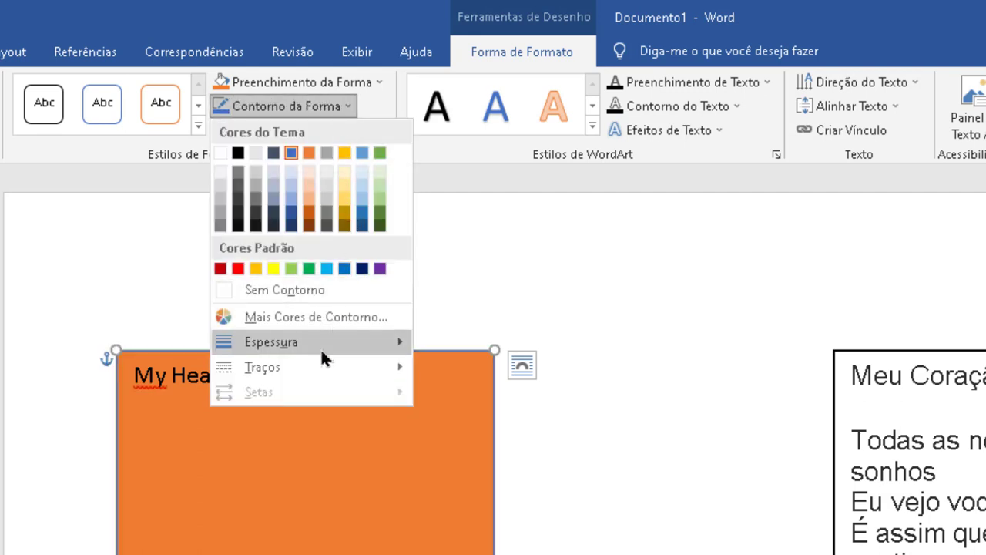
pyautogui.moveTo(377, 353)
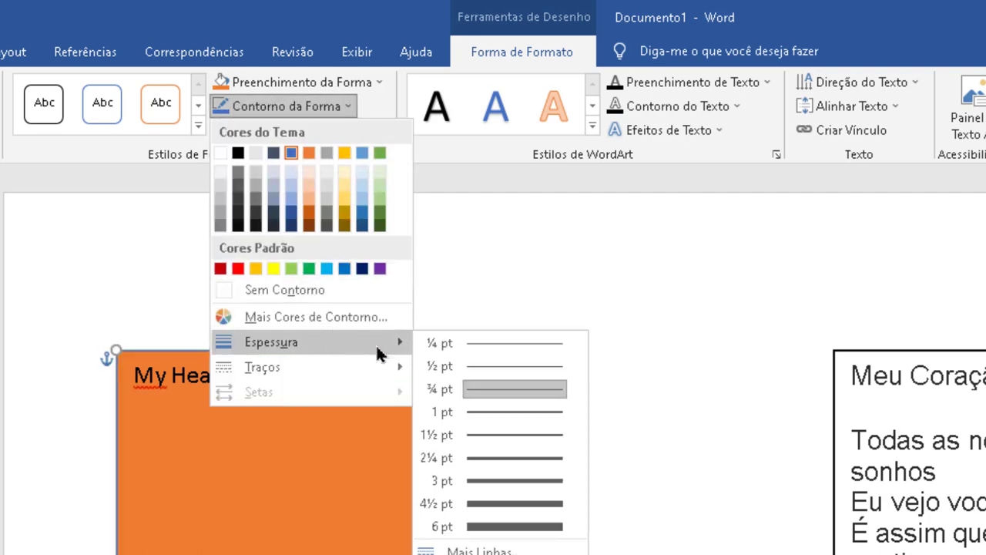
pyautogui.click(491, 481)
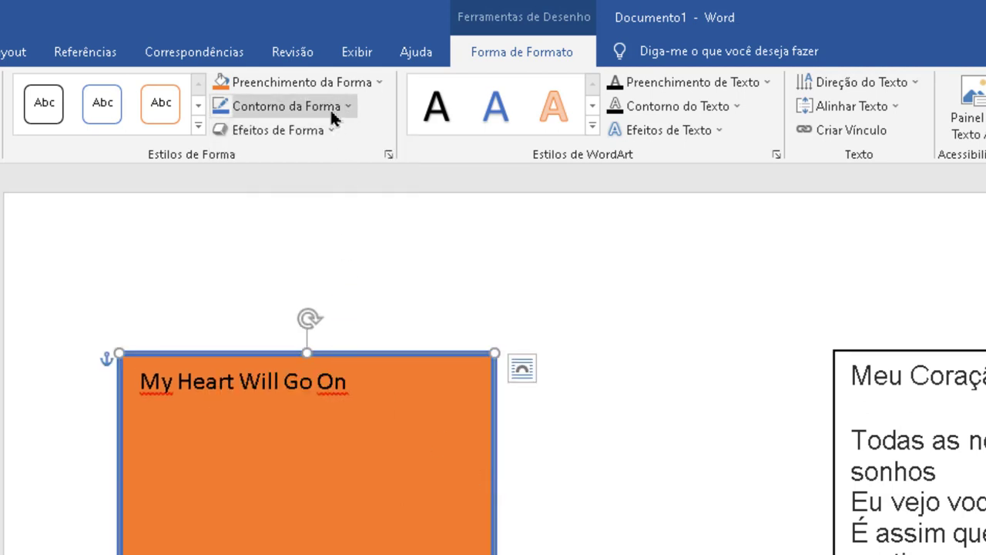
pyautogui.click(330, 108)
pyautogui.moveTo(350, 368)
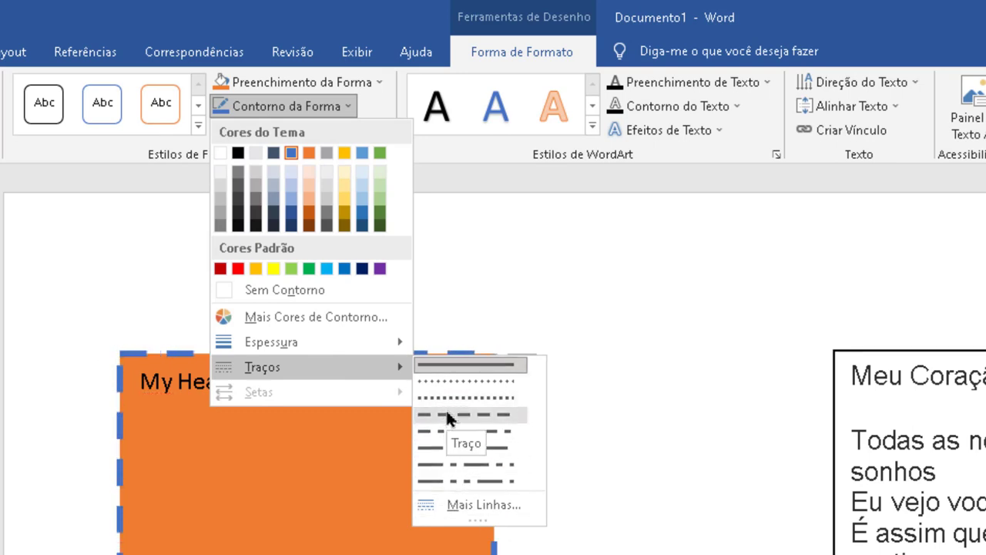
pyautogui.click(447, 414)
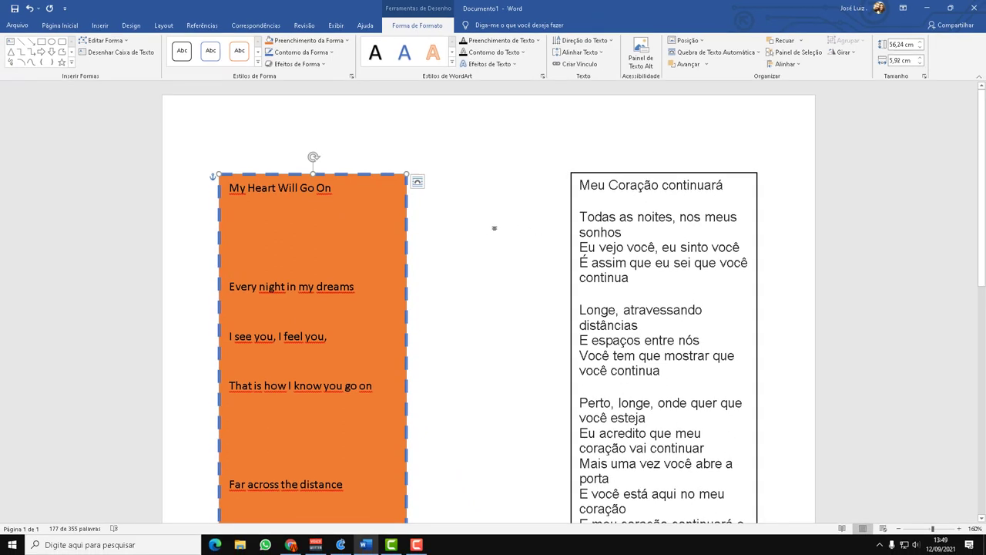
# Step: Apply the orange theme fill to the Portuguese translation box
pyautogui.click(636, 173)
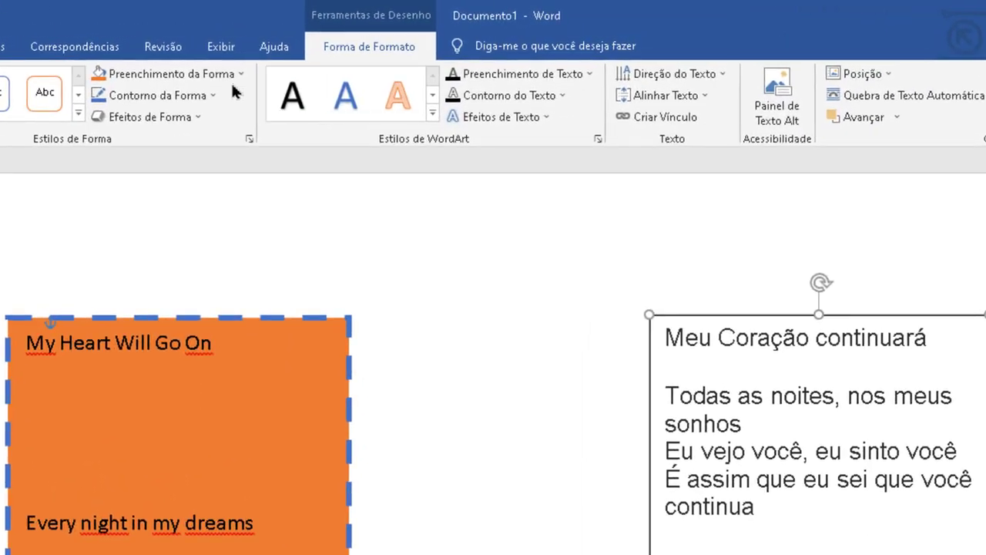
pyautogui.click(332, 42)
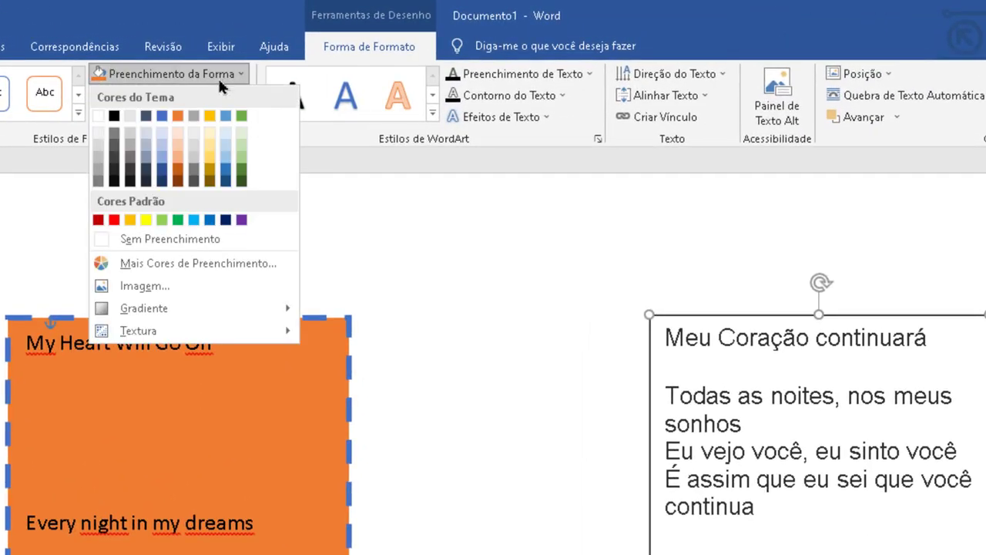
pyautogui.click(182, 115)
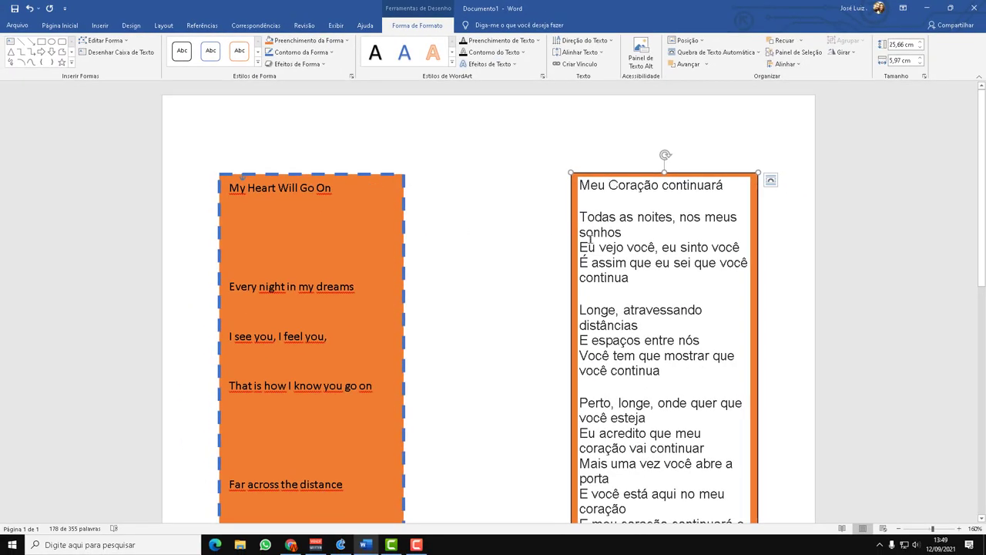
pyautogui.scroll(-3, 609, 215)
pyautogui.scroll(-3, 609, 216)
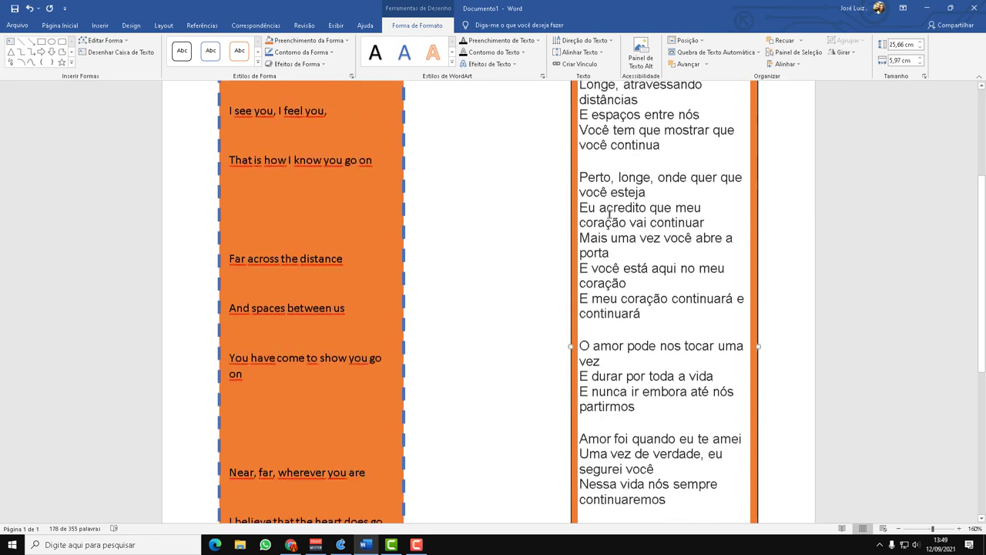
pyautogui.scroll(-4, 609, 216)
pyautogui.scroll(4, 676, 288)
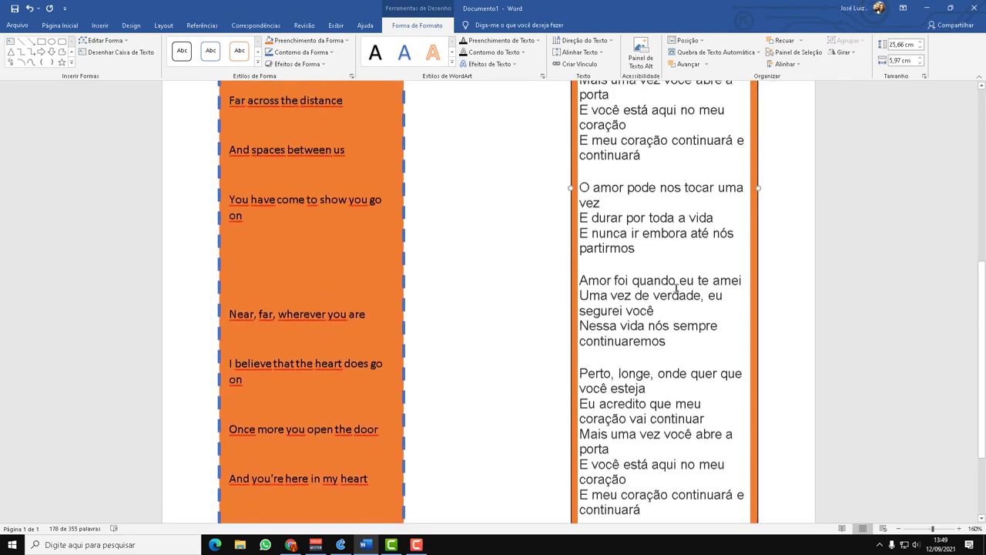
pyautogui.scroll(4, 676, 289)
pyautogui.scroll(3, 676, 288)
pyautogui.scroll(2, 676, 288)
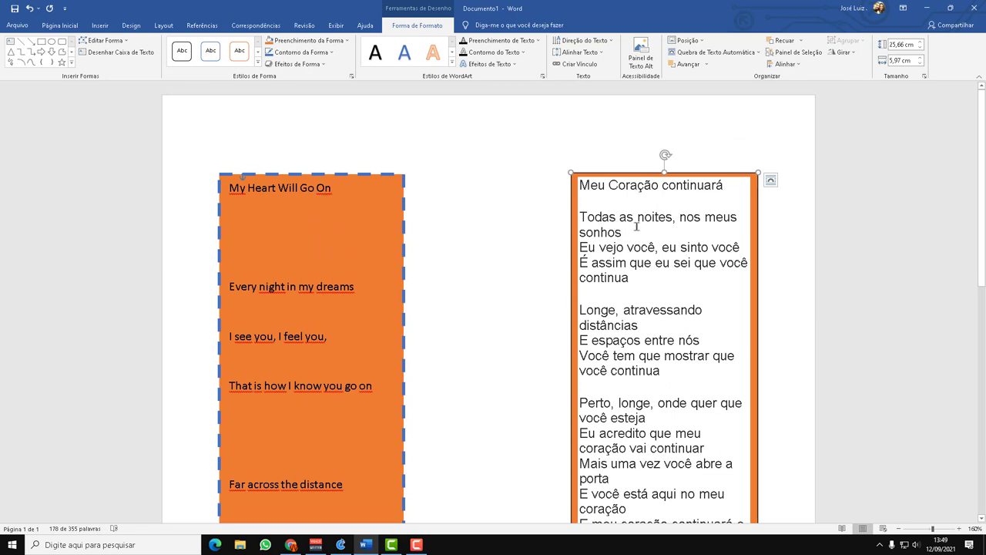
pyautogui.scroll(-5, 640, 313)
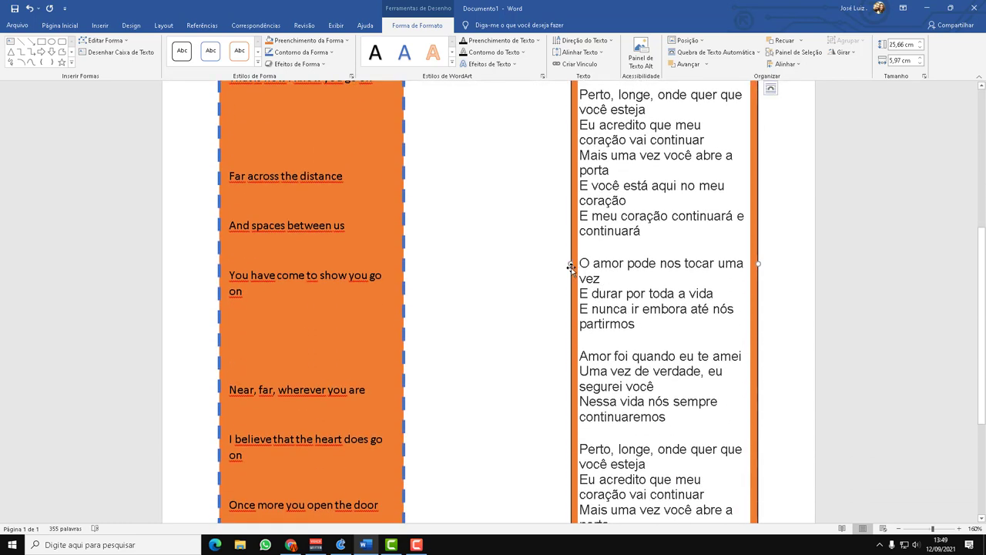
# Step: Widen the Portuguese box leftward to 8.72 cm so its lines no longer wrap
pyautogui.moveTo(570, 264); pyautogui.dragTo(484, 265)
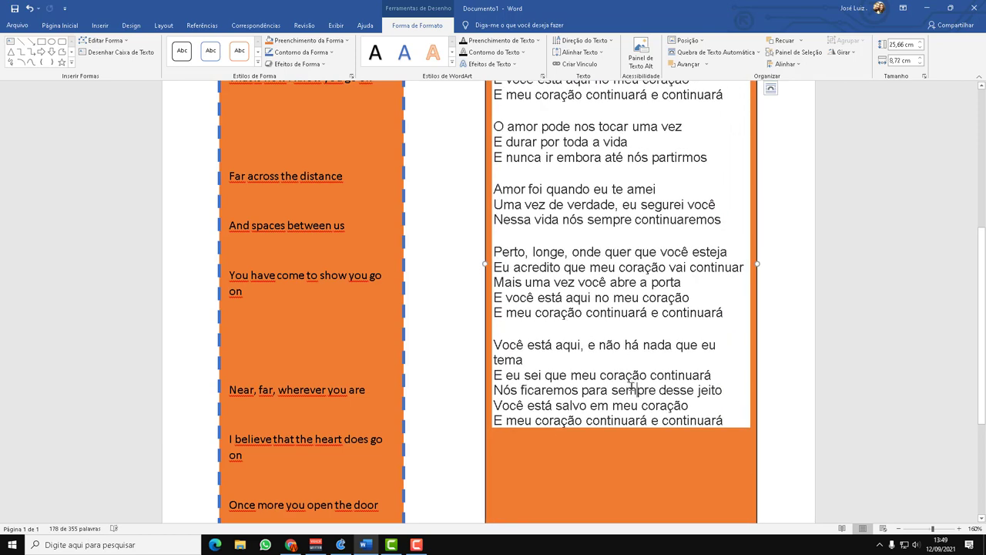
pyautogui.click(395, 345)
pyautogui.scroll(-1, 395, 344)
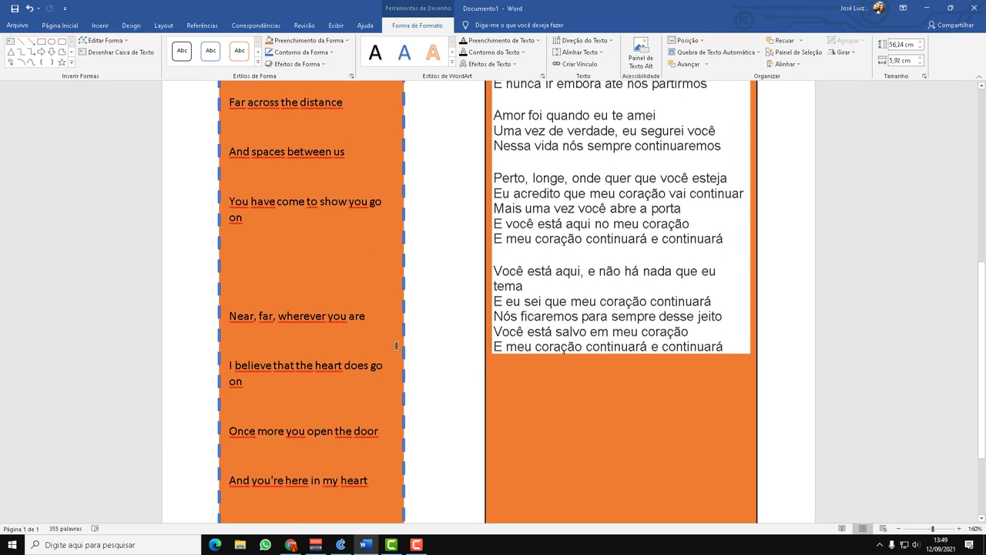
pyautogui.scroll(-2, 396, 344)
pyautogui.scroll(1, 397, 347)
pyautogui.scroll(4, 398, 350)
pyautogui.scroll(1, 398, 351)
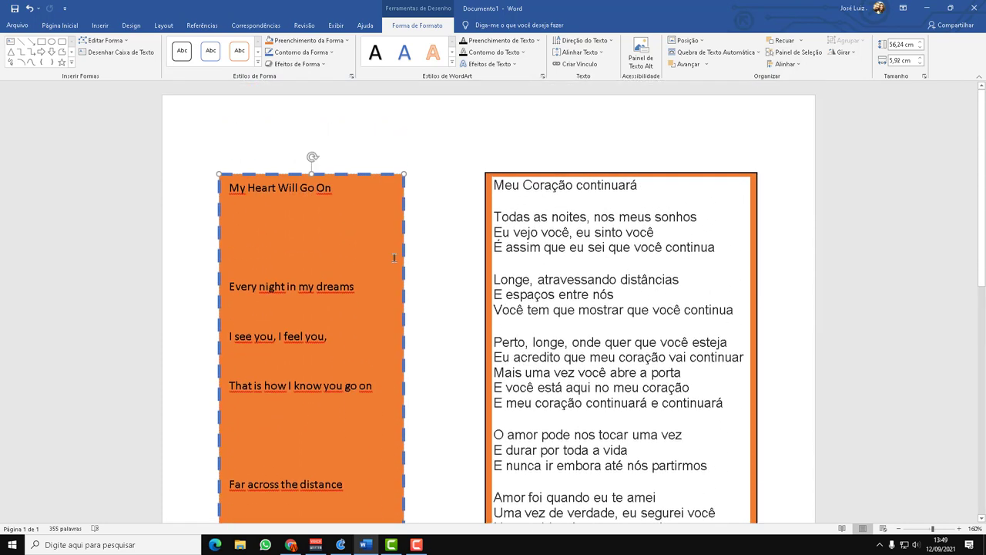
pyautogui.scroll(-3, 398, 366)
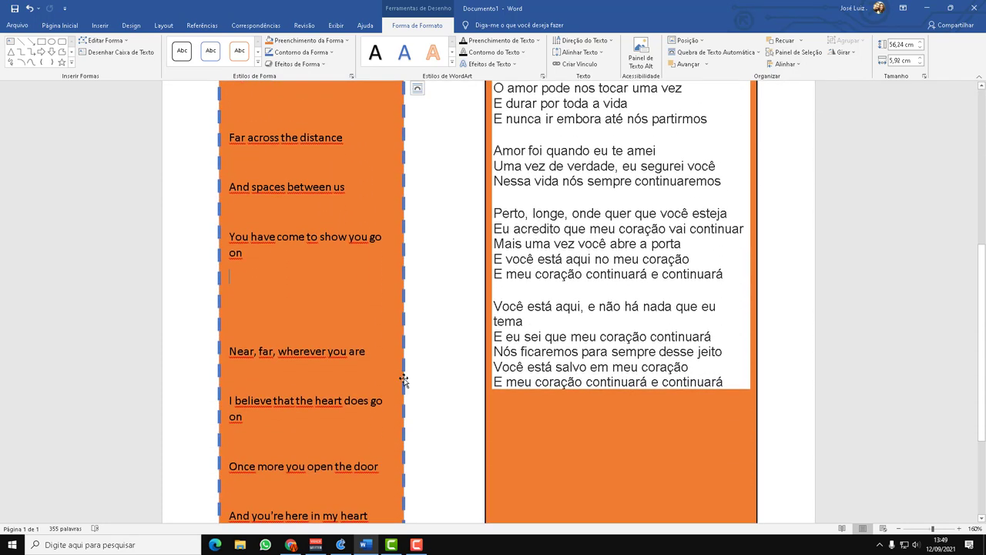
pyautogui.scroll(-3, 398, 374)
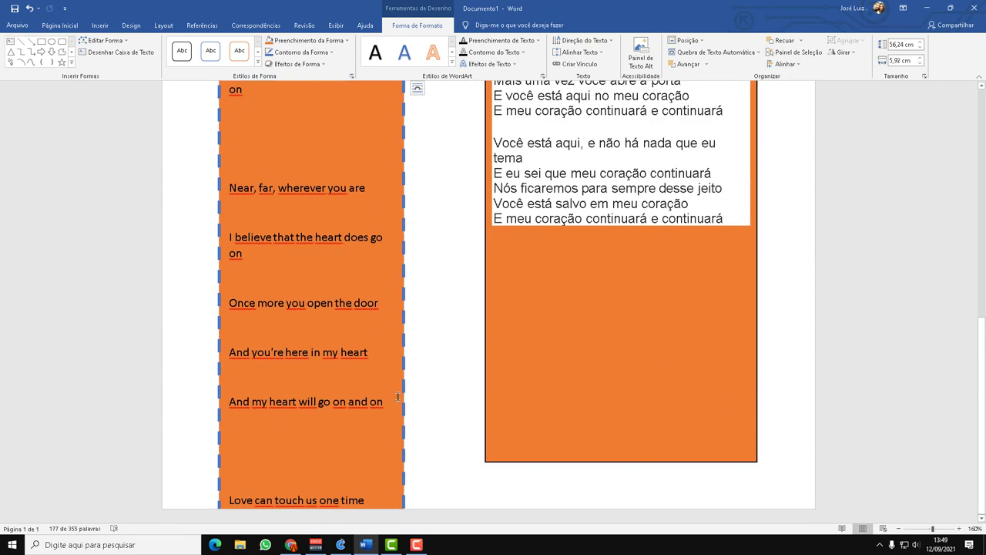
pyautogui.scroll(1, 430, 320)
pyautogui.scroll(5, 429, 320)
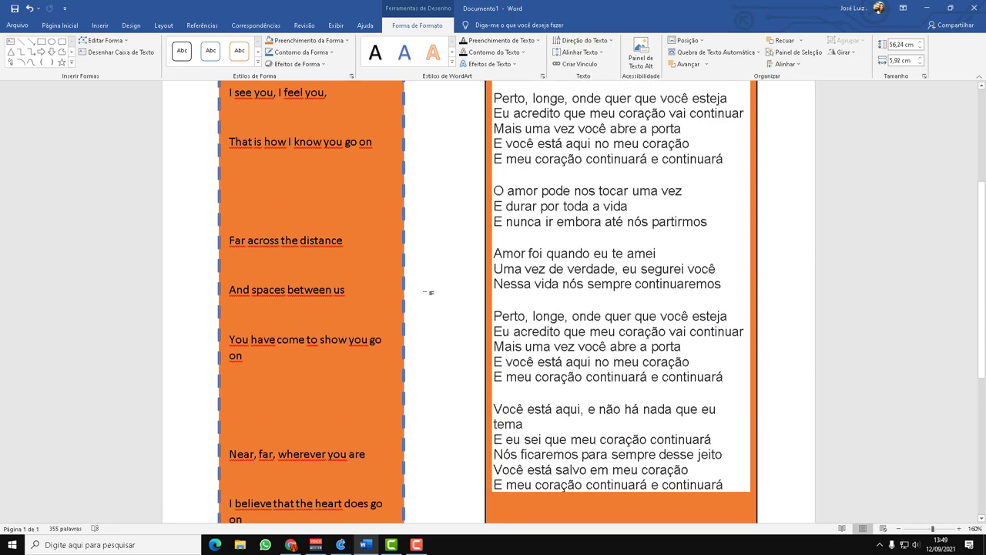
pyautogui.scroll(2, 416, 224)
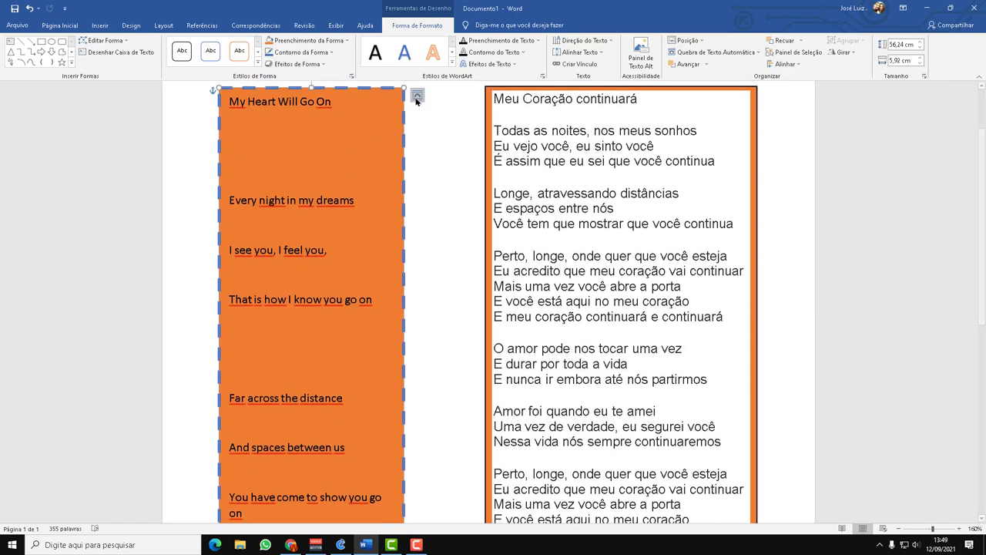
# Step: Stretch the English lyrics box's right edge until it butts against the Portuguese box
pyautogui.moveTo(402, 86); pyautogui.dragTo(483, 98)
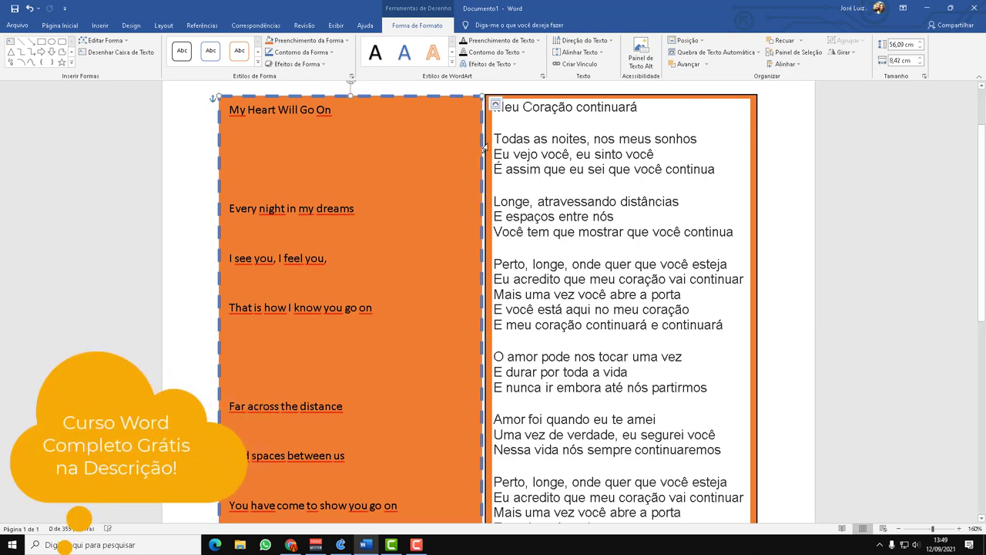
pyautogui.scroll(-3, 406, 262)
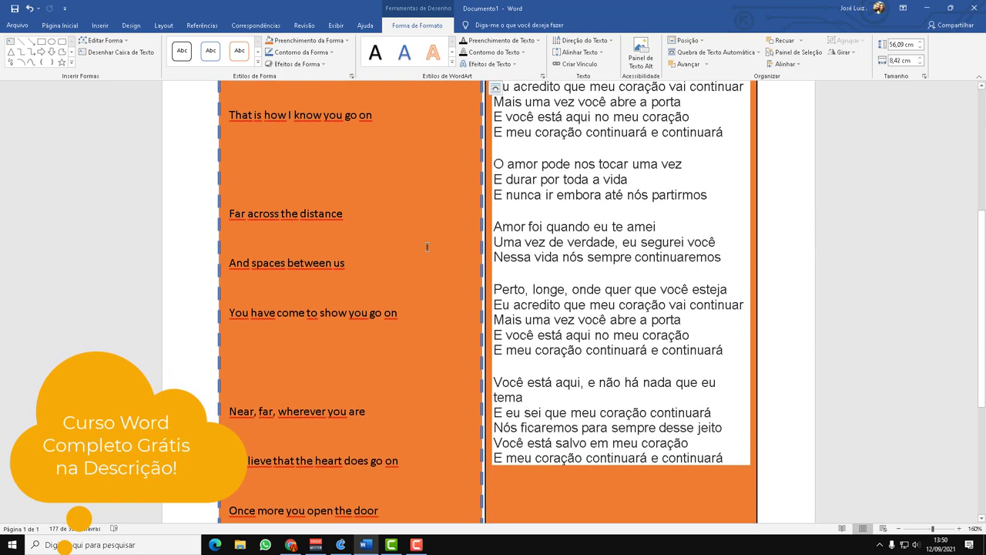
pyautogui.click(600, 228)
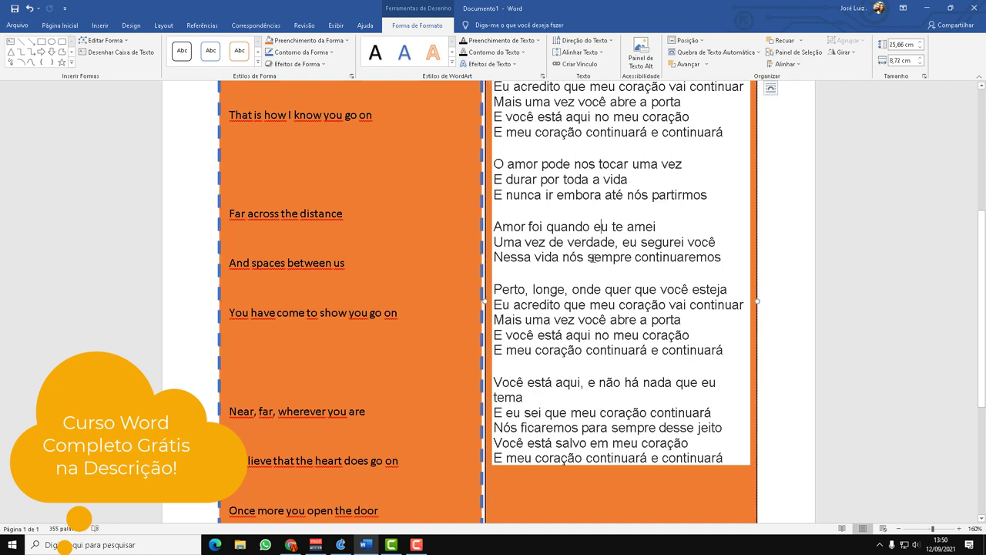
pyautogui.click(357, 214)
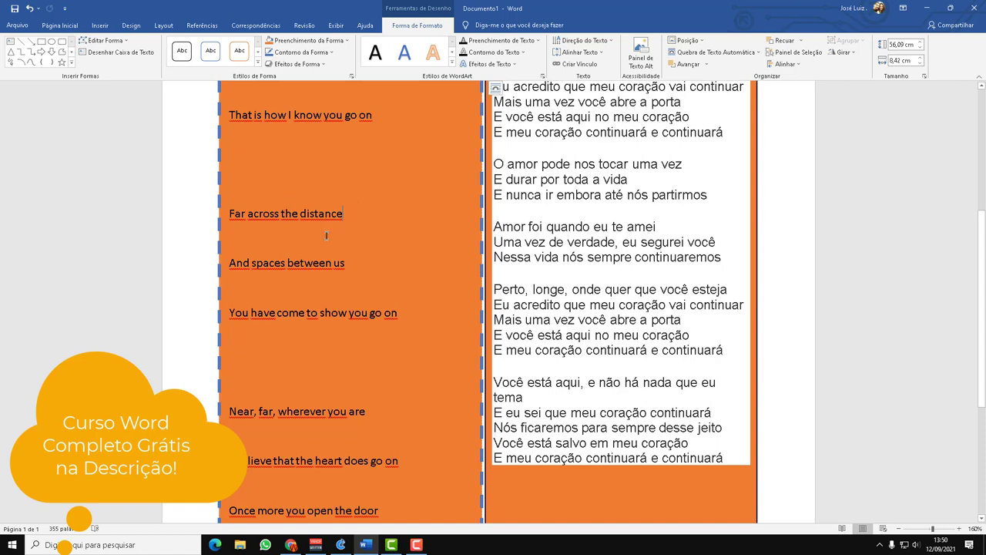
pyautogui.scroll(5, 289, 177)
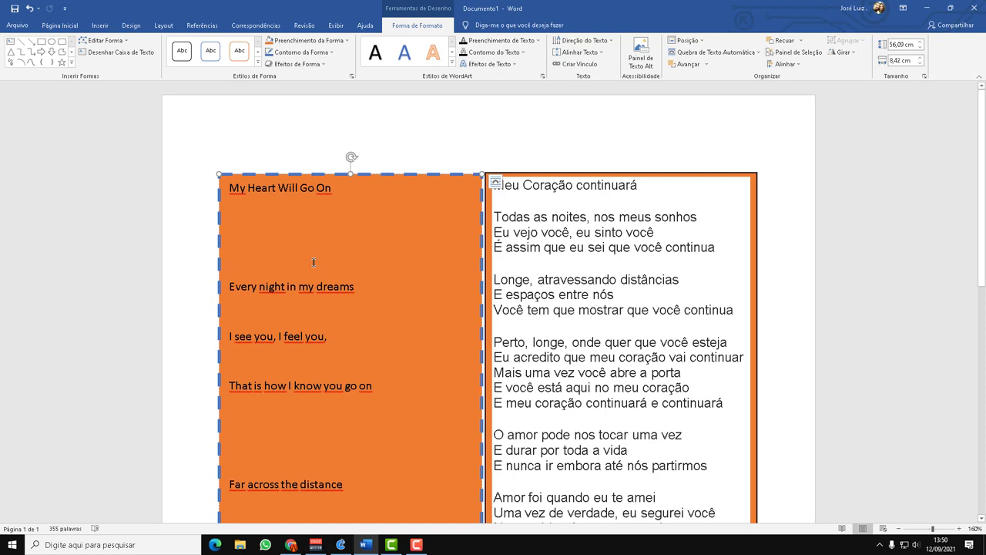
pyautogui.scroll(-2, 319, 263)
pyautogui.scroll(-5, 324, 262)
pyautogui.scroll(-4, 337, 261)
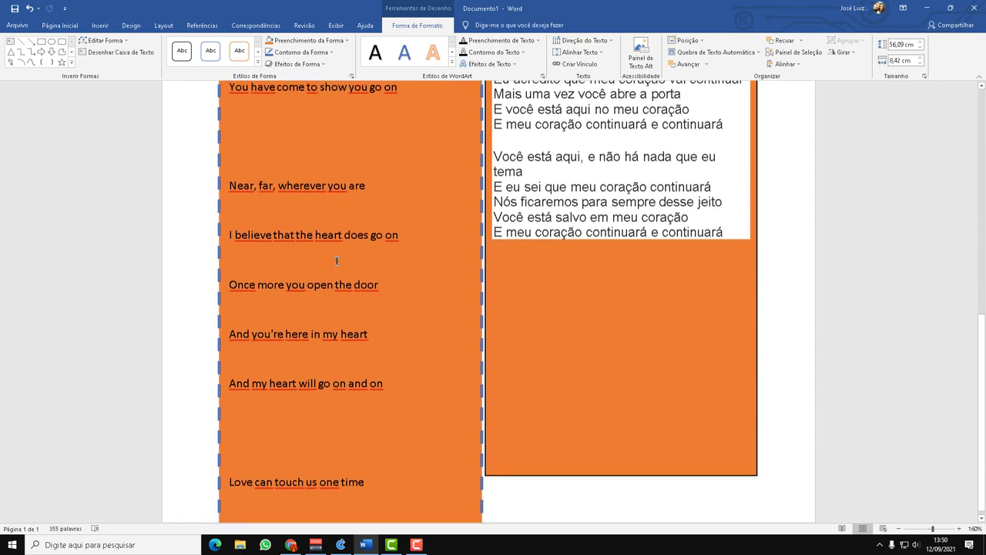
pyautogui.scroll(3, 593, 187)
pyautogui.scroll(5, 593, 187)
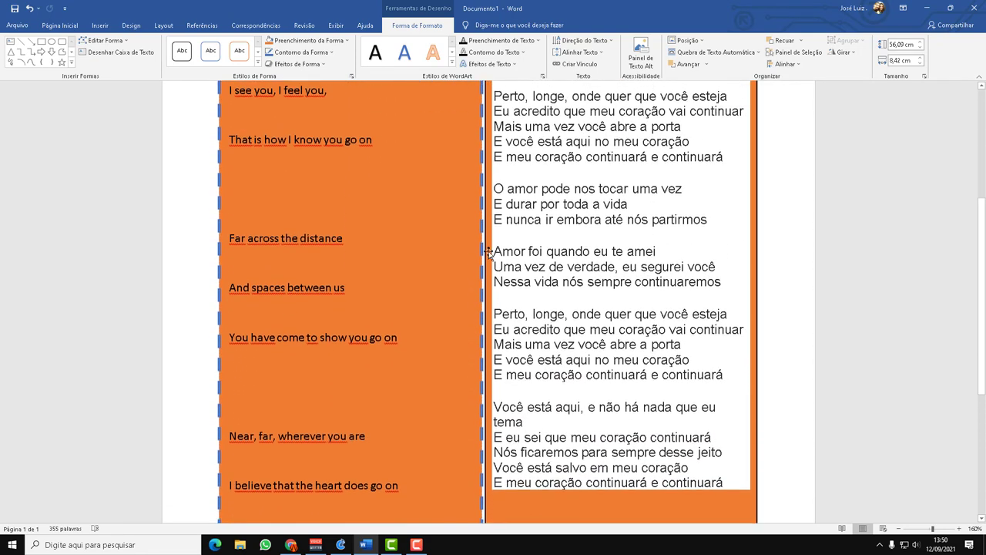
pyautogui.click(606, 132)
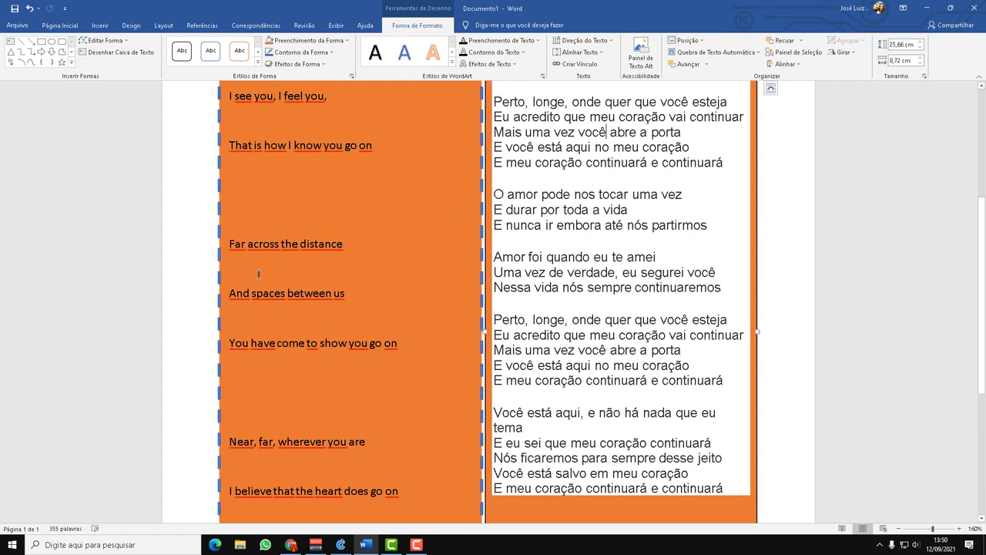
pyautogui.scroll(3, 297, 212)
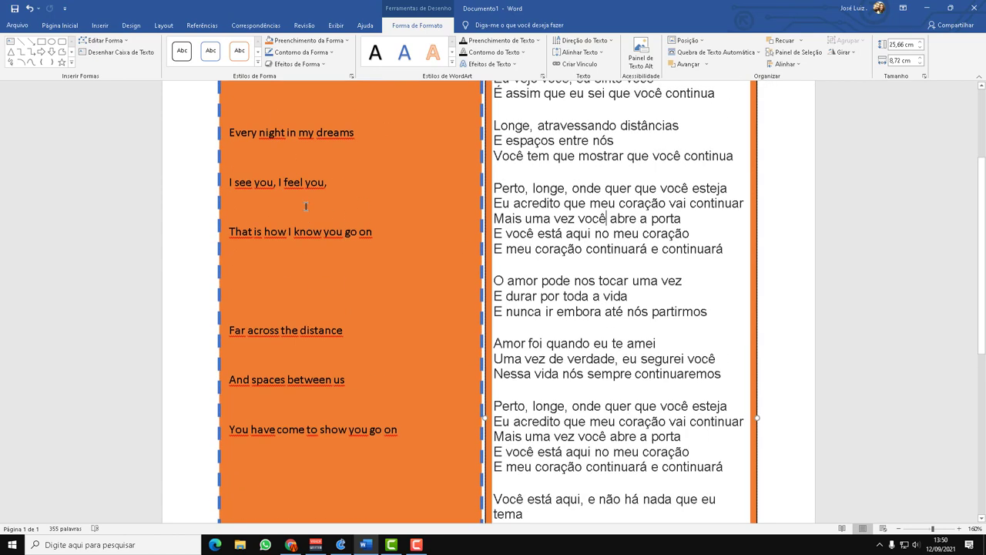
pyautogui.scroll(1, 306, 206)
pyautogui.scroll(3, 362, 378)
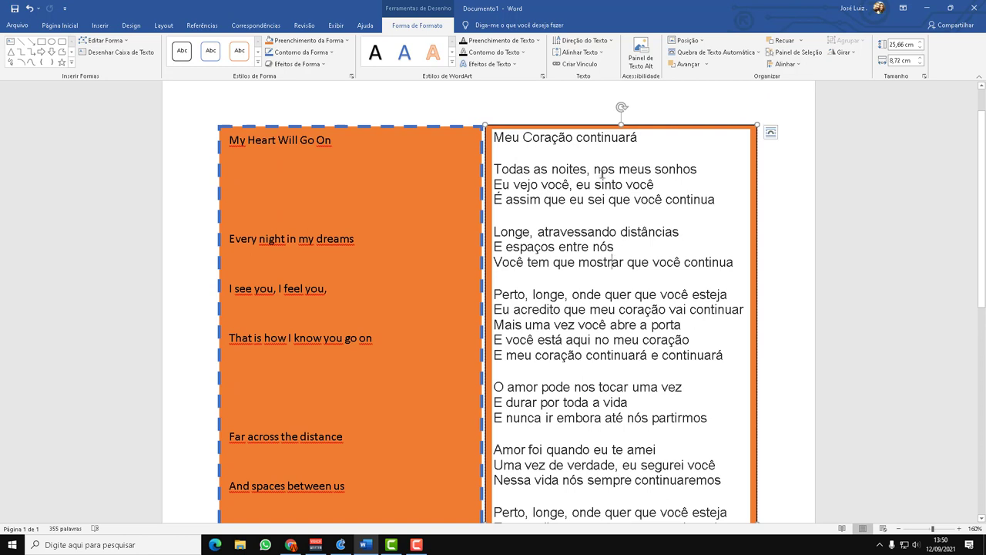